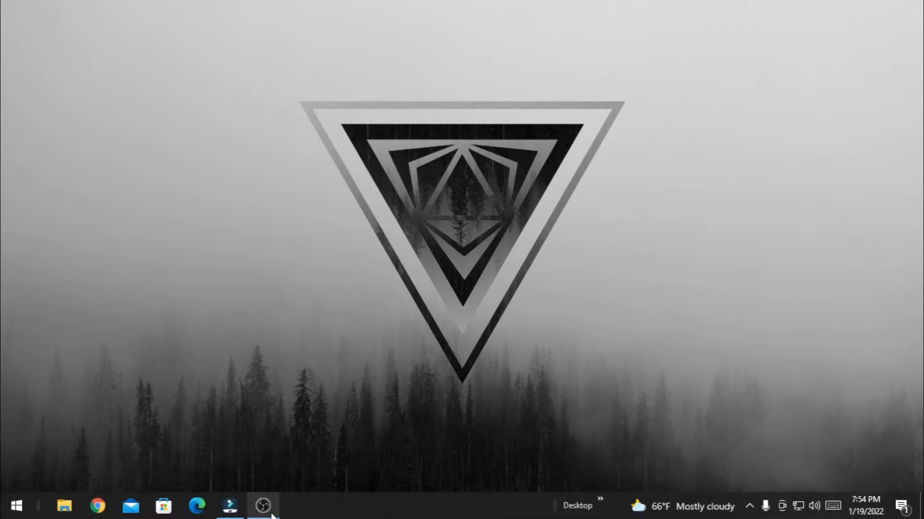
pyautogui.click(267, 511)
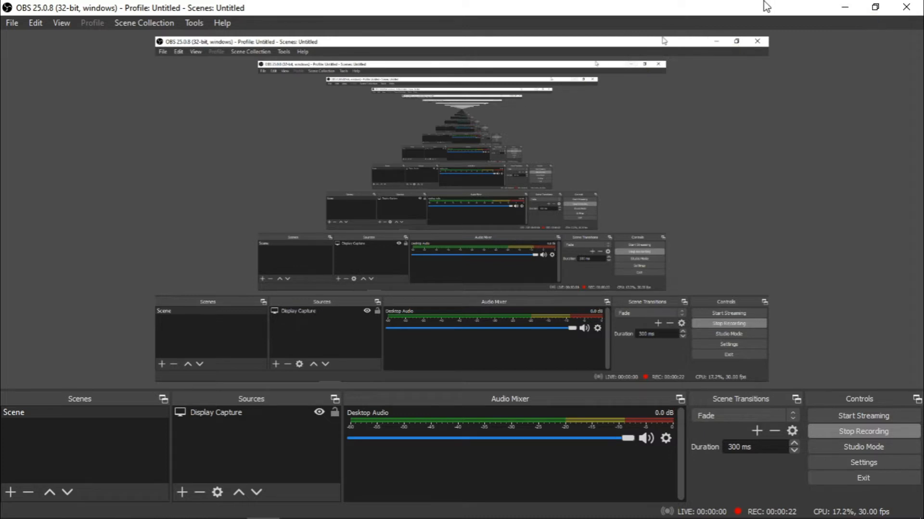
pyautogui.click(830, 7)
pyautogui.rightClick(573, 61)
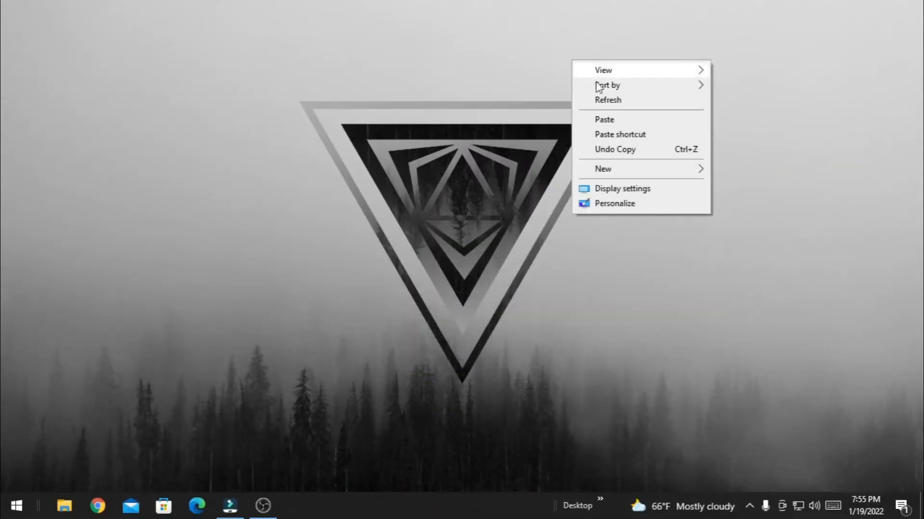
pyautogui.click(616, 97)
pyautogui.rightClick(616, 96)
pyautogui.click(647, 138)
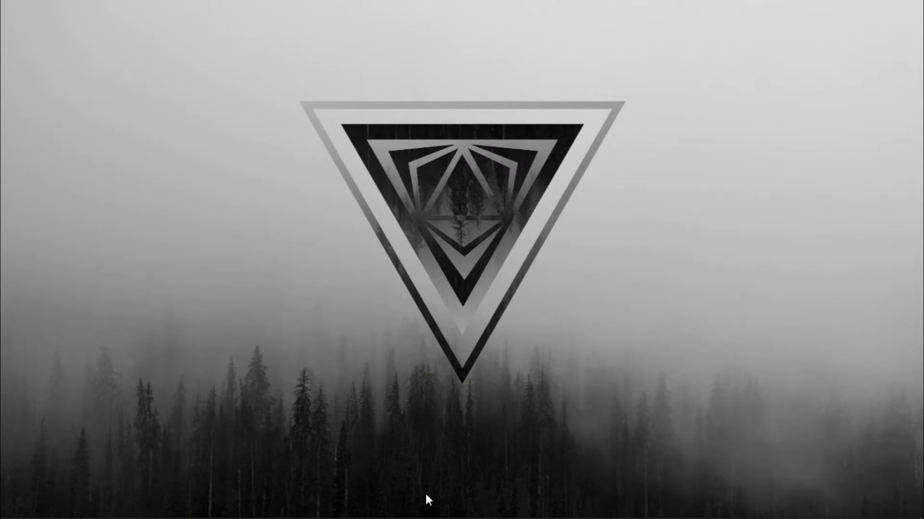
pyautogui.moveTo(337, 518)
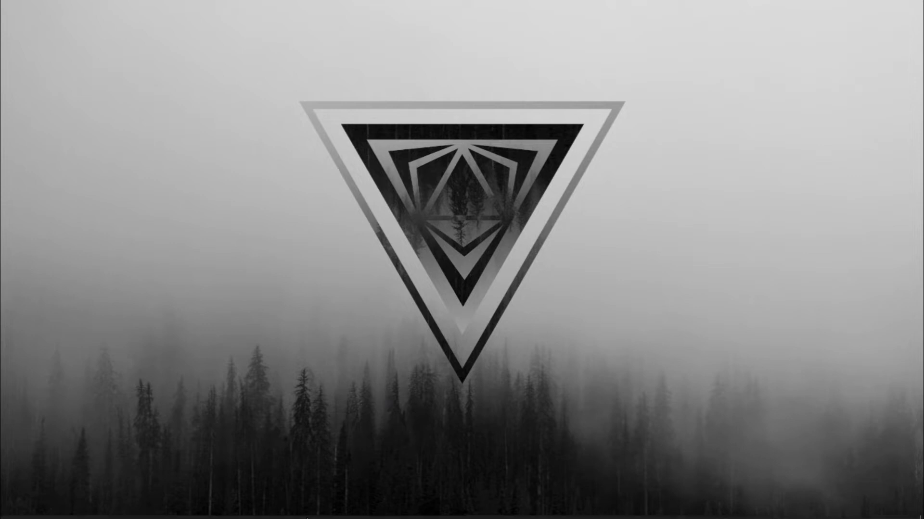
# - Switch to Wondershare Filmora and remove all three video clips from the project media folder
pyautogui.click(242, 514)
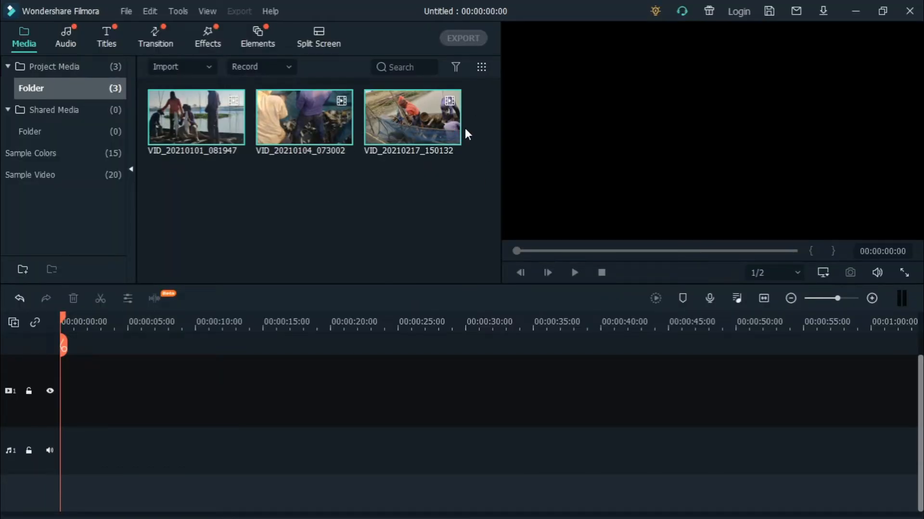
pyautogui.moveTo(186, 182); pyautogui.dragTo(454, 115)
pyautogui.press('Delete')
pyautogui.press('Return')
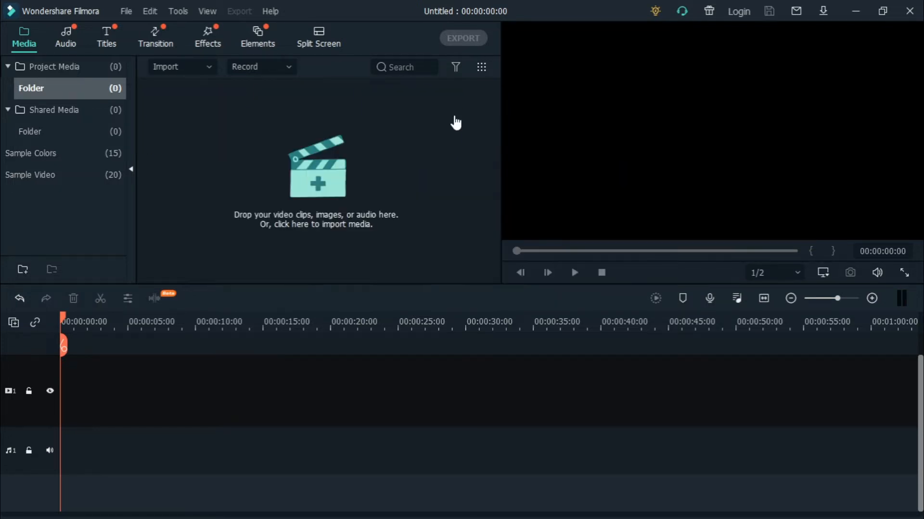
pyautogui.click(855, 10)
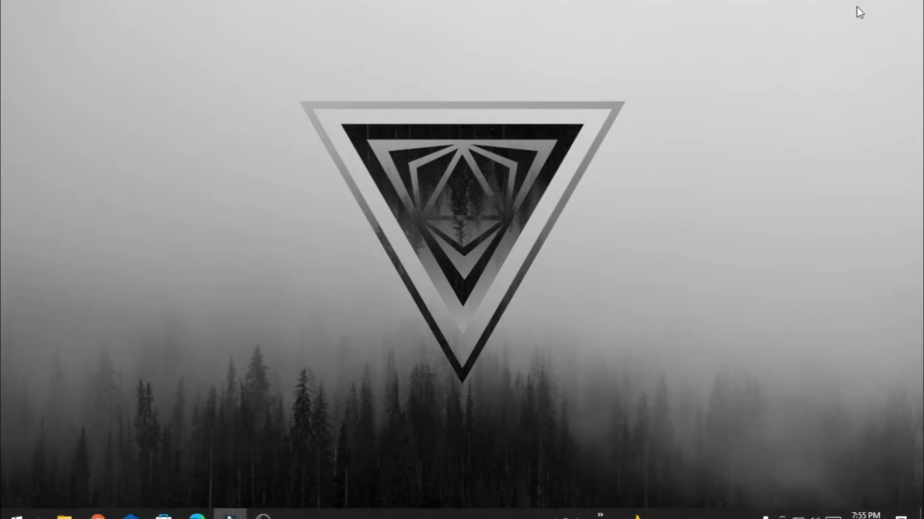
# - Import VID_20210101_081947, VID_20210104_073002 and VID_20210217_150132 from the filmora x folder into Filmora's project media
pyautogui.click(230, 505)
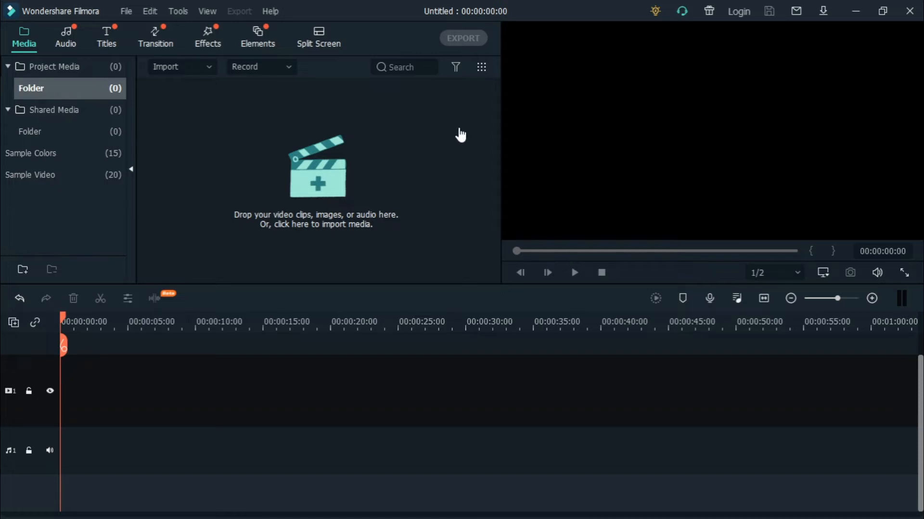
pyautogui.click(339, 182)
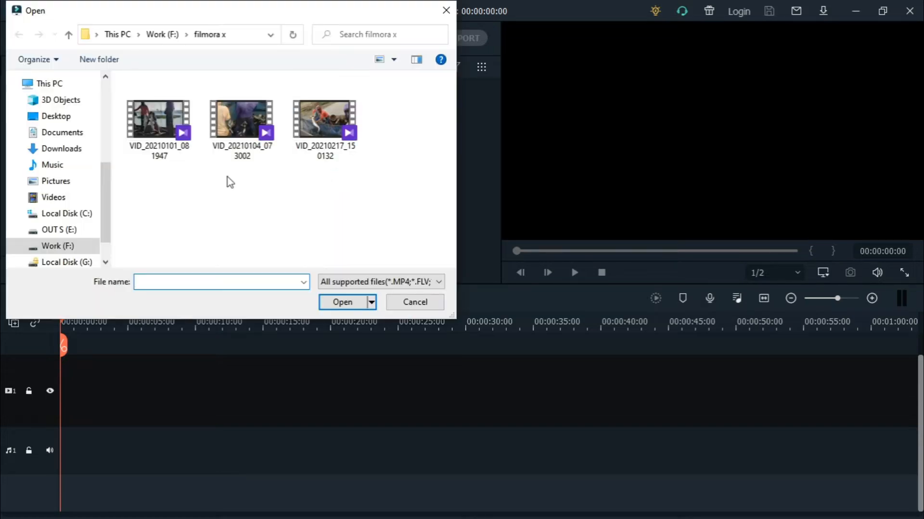
pyautogui.moveTo(135, 195); pyautogui.dragTo(409, 127)
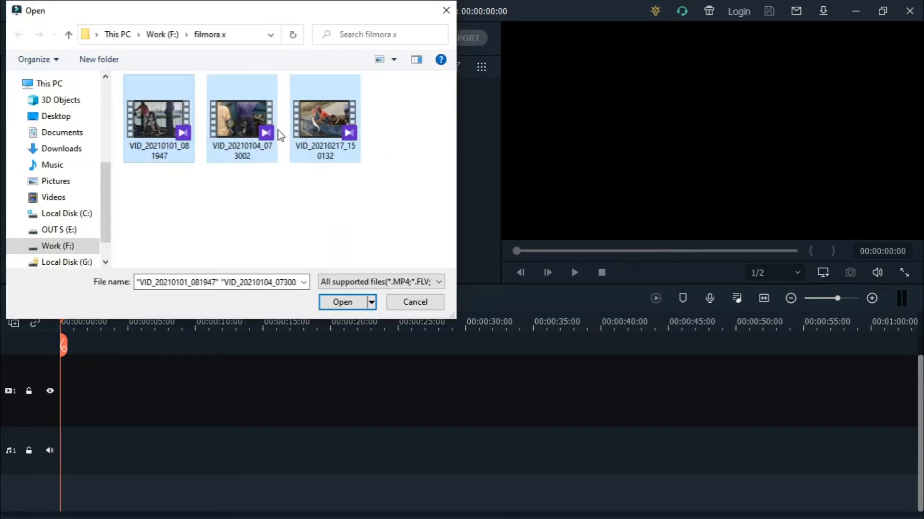
pyautogui.click(342, 302)
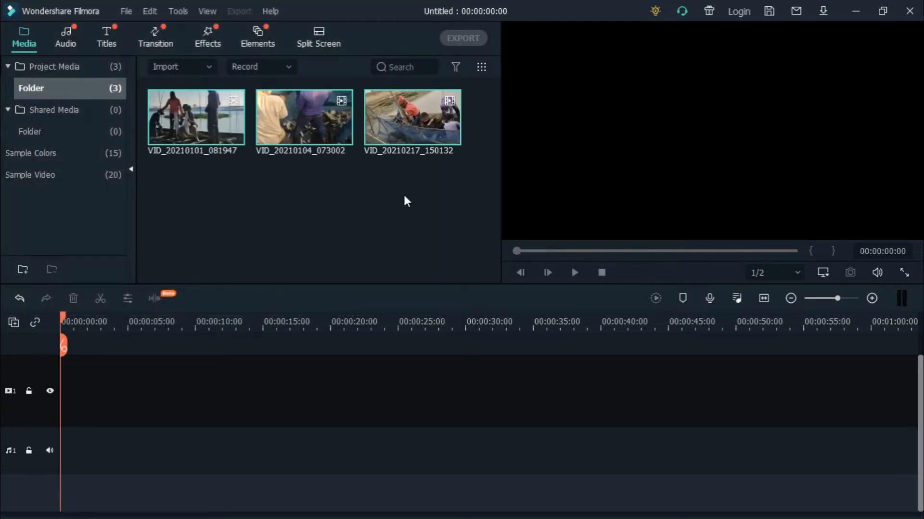
pyautogui.click(327, 207)
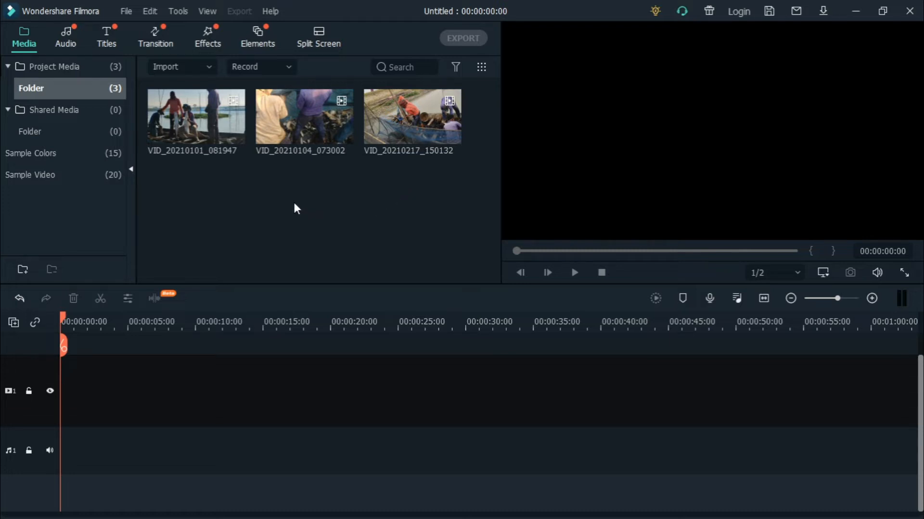
# - Switch to File Explorer and bring the track The Wrong Way from Work (F:)'s audio library folder into Filmora's project media
pyautogui.click(856, 5)
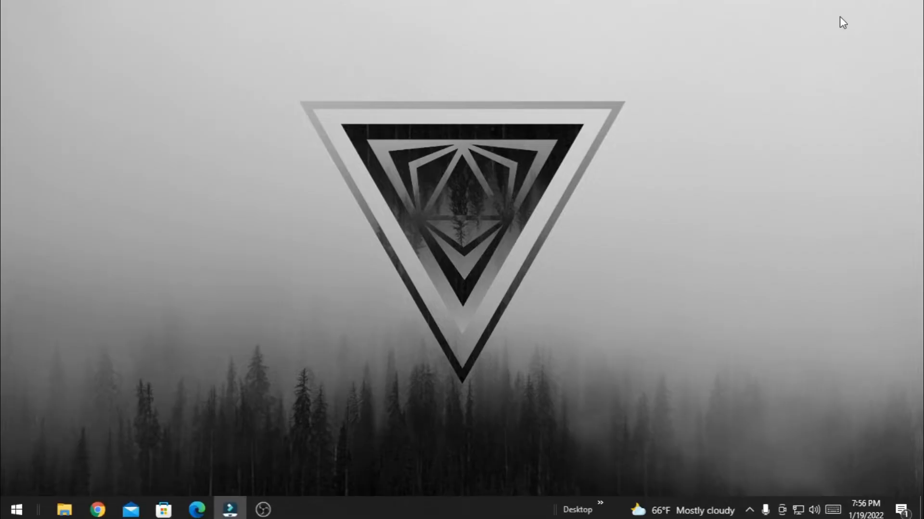
pyautogui.click(65, 506)
pyautogui.click(79, 285)
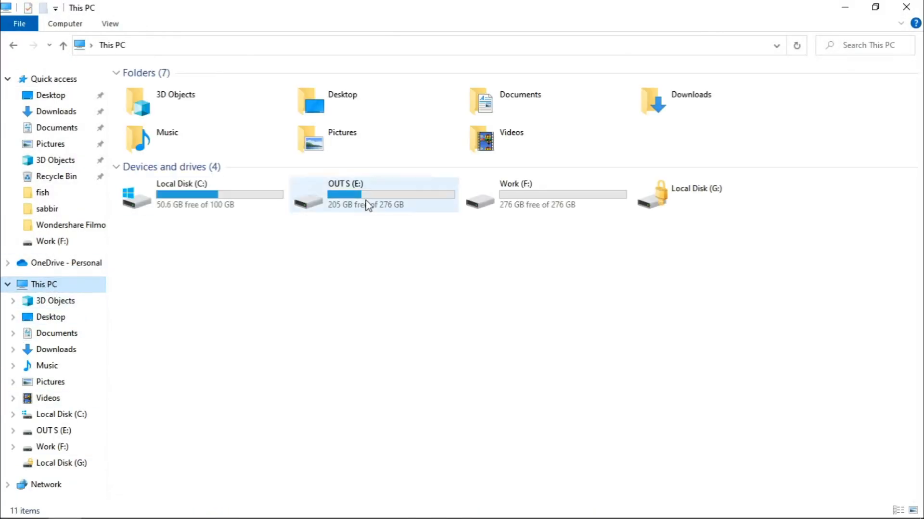
pyautogui.doubleClick(505, 202)
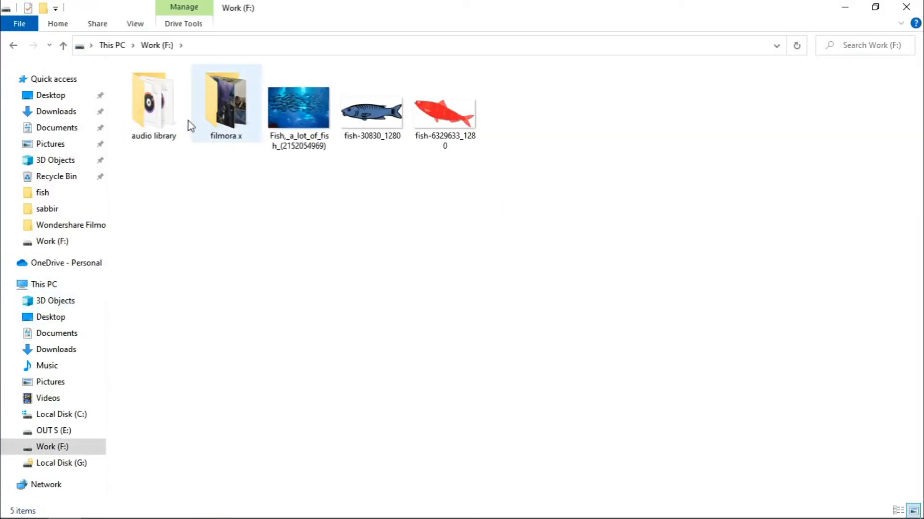
pyautogui.doubleClick(169, 120)
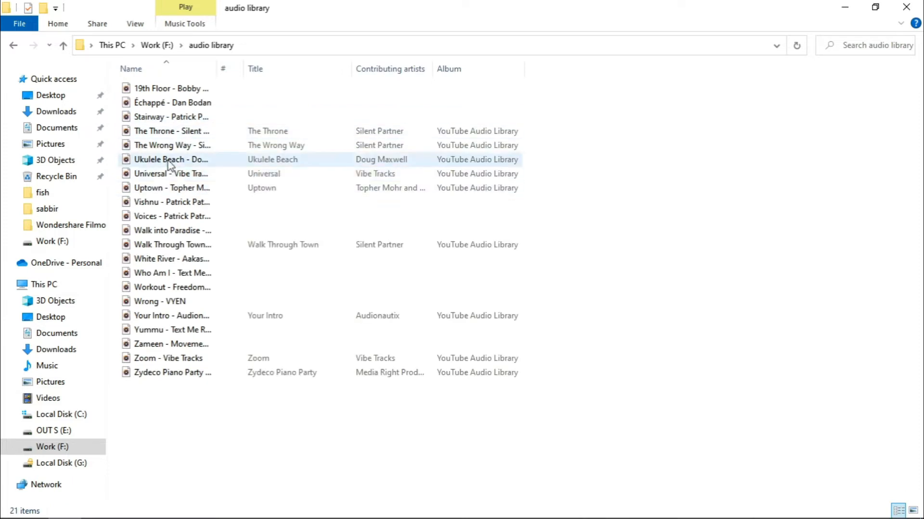
pyautogui.click(174, 146)
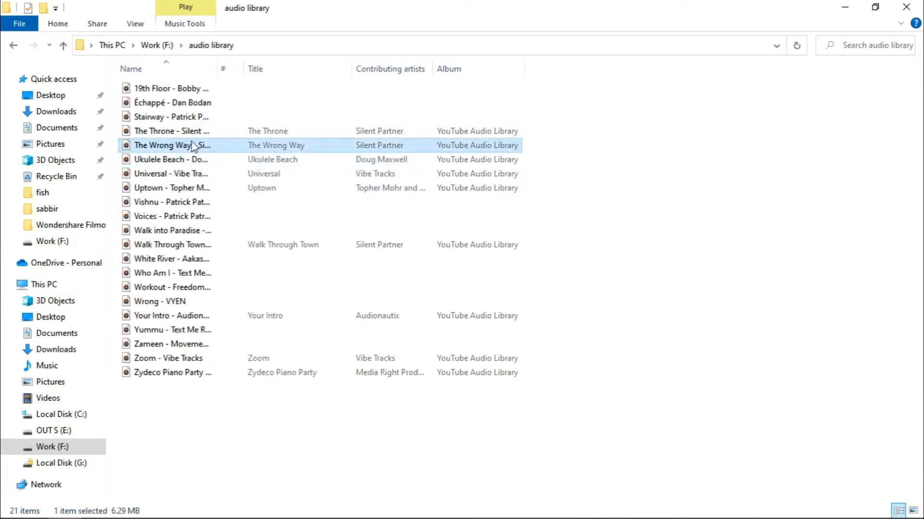
pyautogui.moveTo(191, 144); pyautogui.dragTo(261, 247)
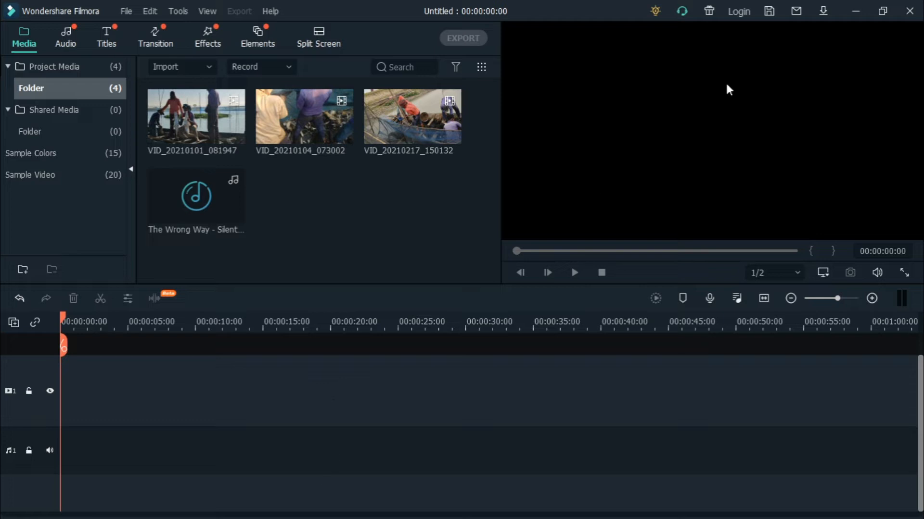
# - Return to File Explorer and bring the three fish images from Work (F:) into Filmora's project media
pyautogui.click(850, 7)
pyautogui.click(13, 45)
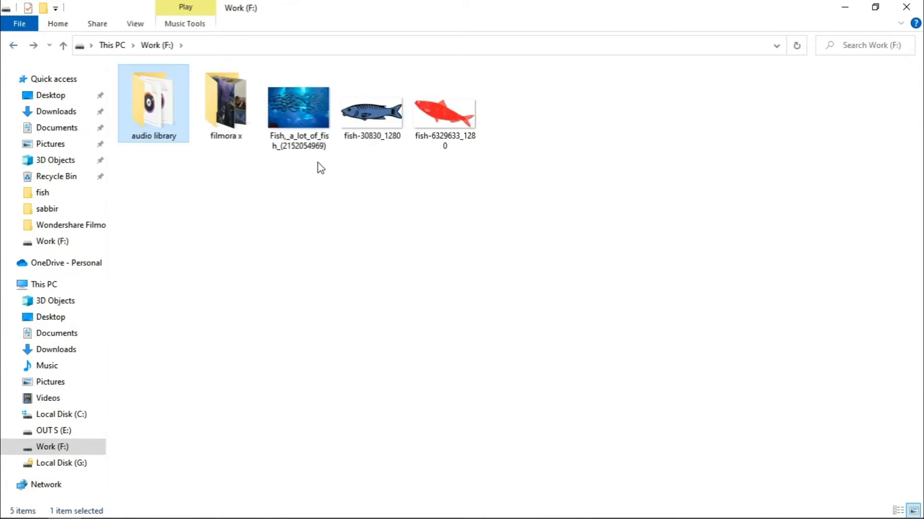
pyautogui.moveTo(270, 174); pyautogui.dragTo(604, 92)
pyautogui.moveTo(390, 118); pyautogui.dragTo(343, 262)
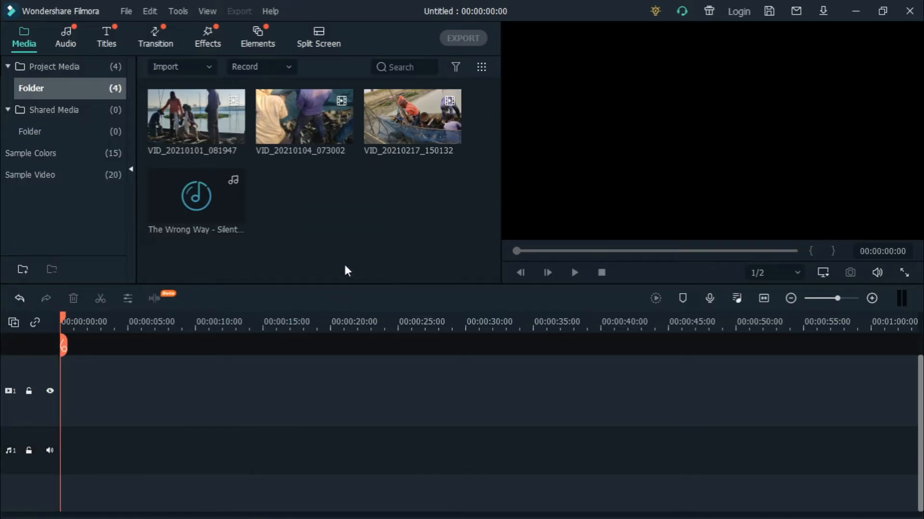
pyautogui.scroll(-1, 366, 226)
pyautogui.scroll(1, 363, 207)
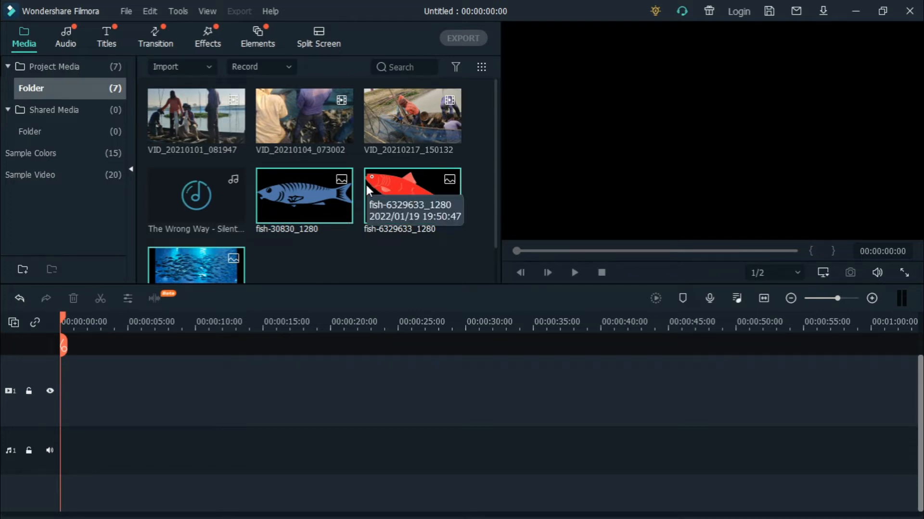
pyautogui.click(859, 7)
pyautogui.click(845, 7)
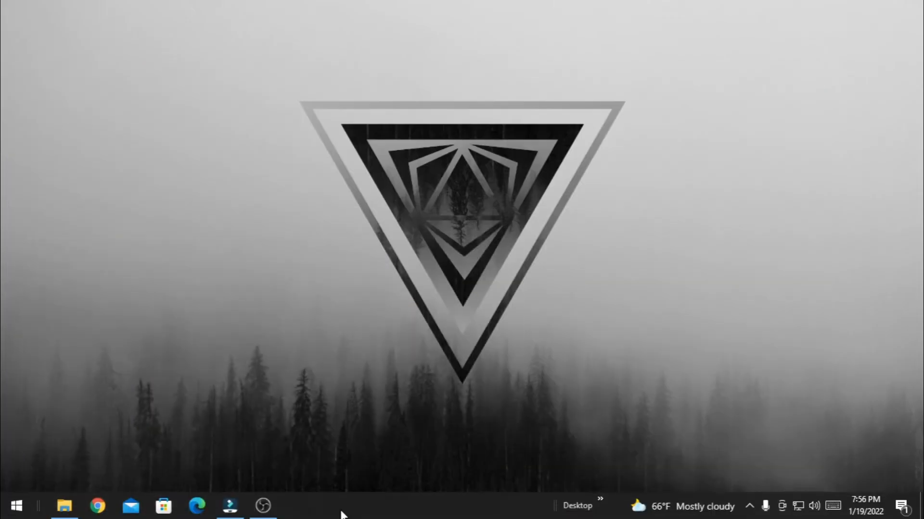
pyautogui.click(262, 506)
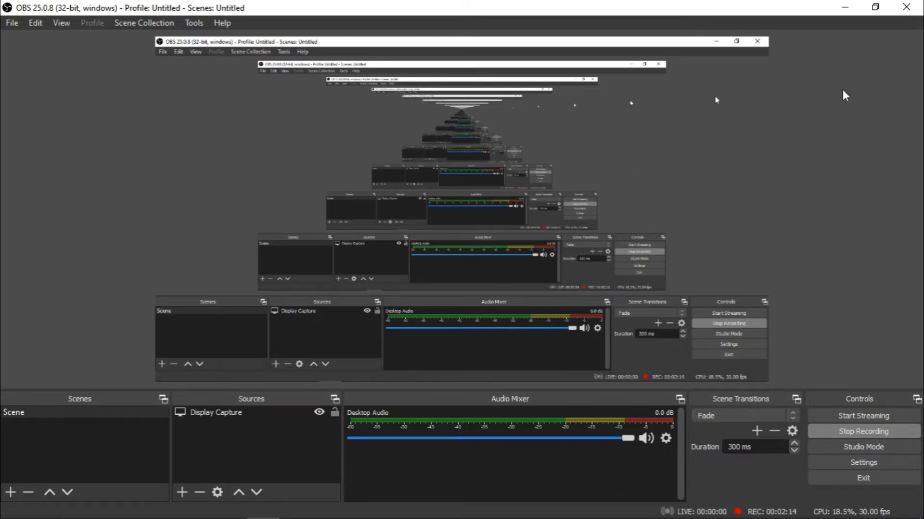
pyautogui.click(845, 6)
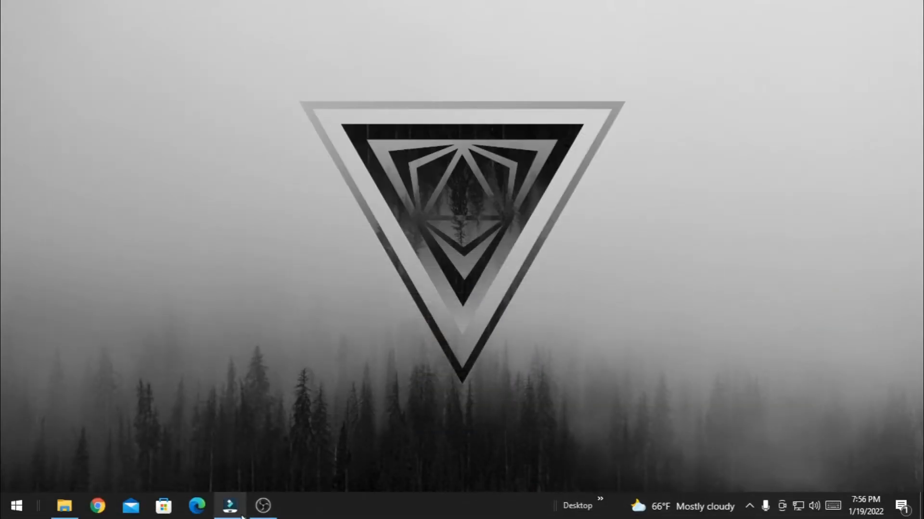
# - Return to Filmora and add VID_20210101_081947 to the timeline, keeping the project settings of 1920 x 1080 25fps
pyautogui.click(230, 506)
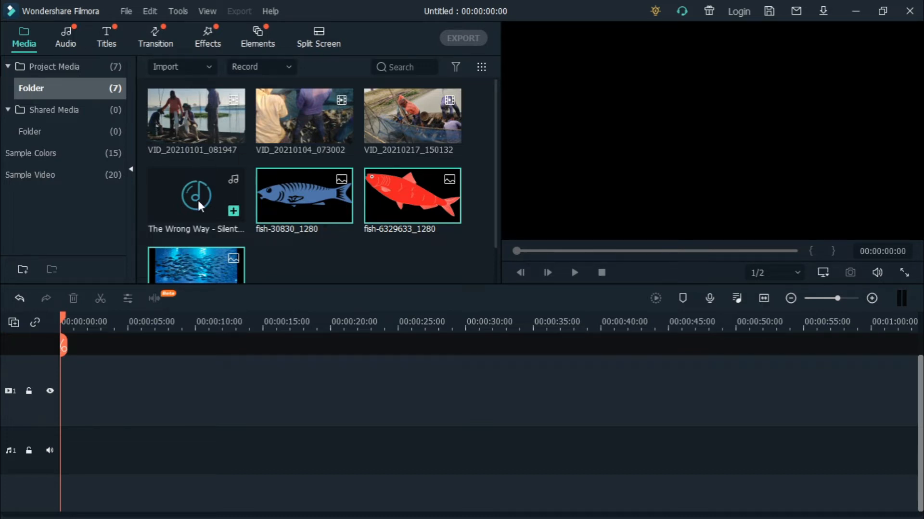
pyautogui.scroll(-1, 327, 212)
pyautogui.scroll(1, 325, 214)
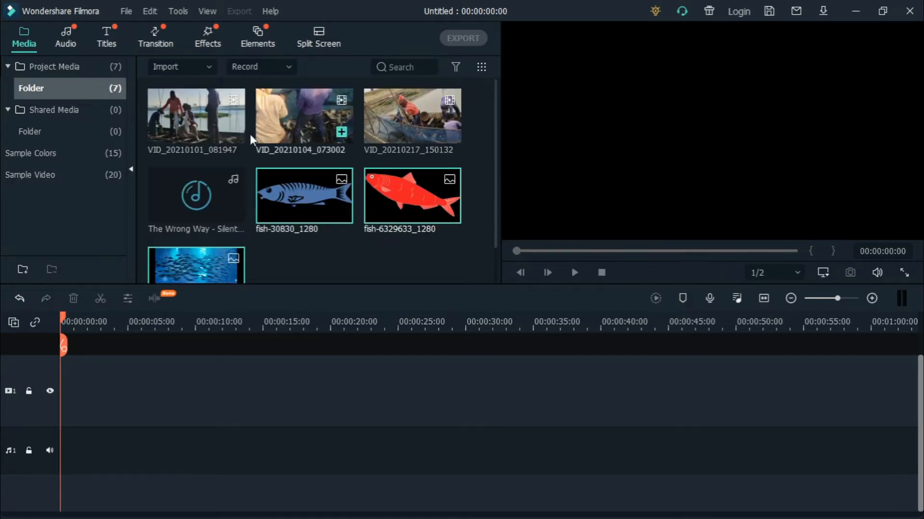
pyautogui.click(233, 132)
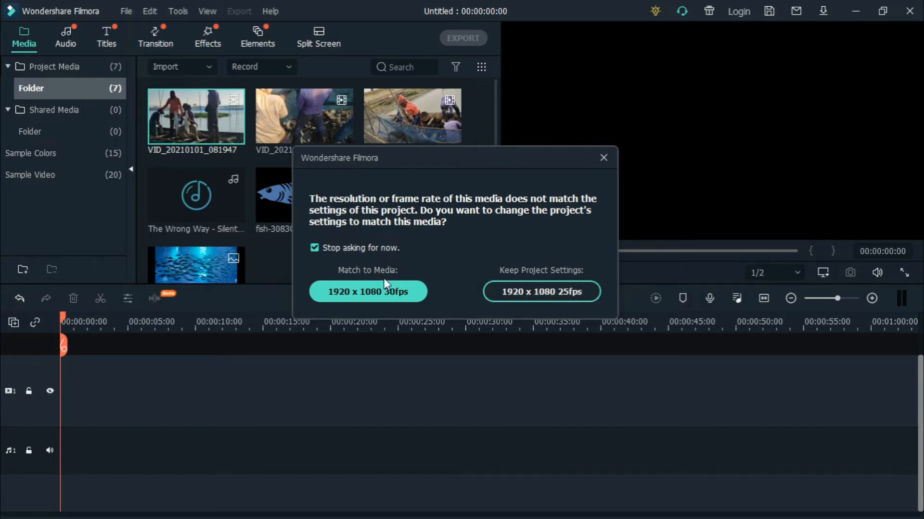
pyautogui.click(535, 292)
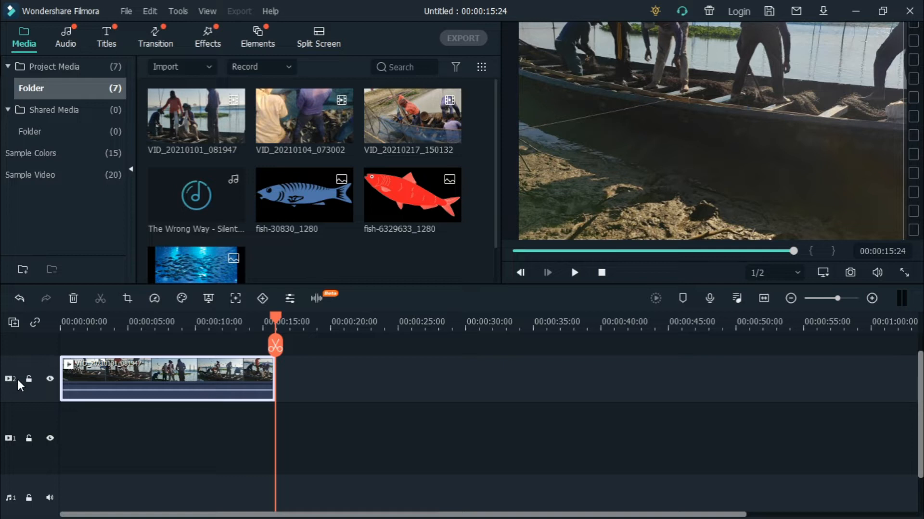
# - Add VID_20210104_073002 to video track 1, starting where the first clip ends
pyautogui.scroll(-1, 57, 450)
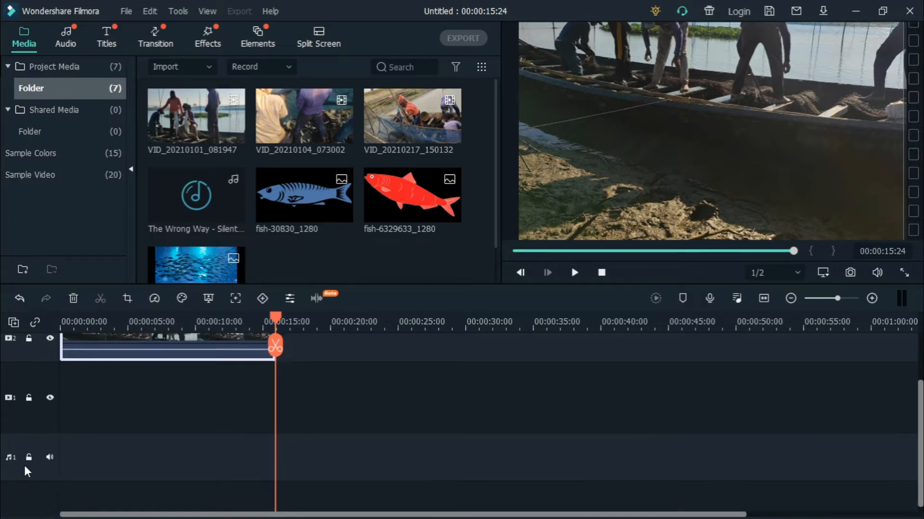
pyautogui.scroll(2, 24, 466)
pyautogui.moveTo(313, 124)
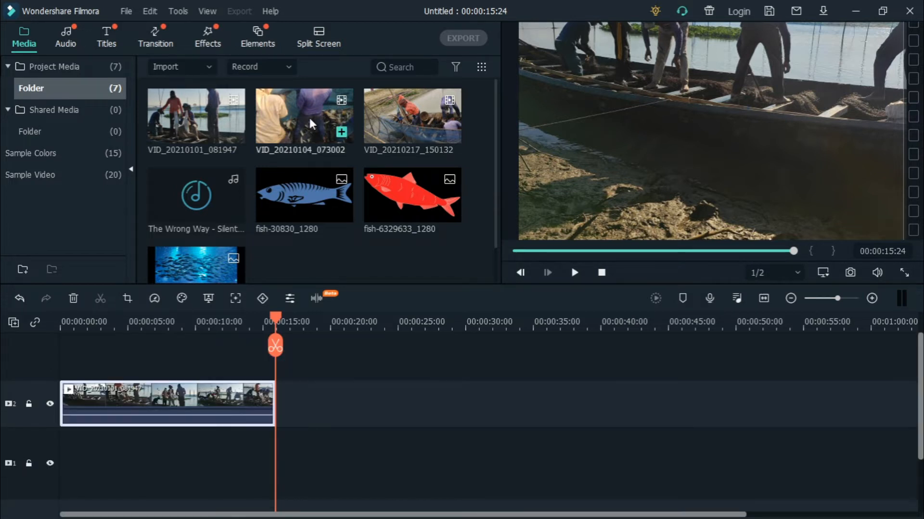
pyautogui.click(342, 132)
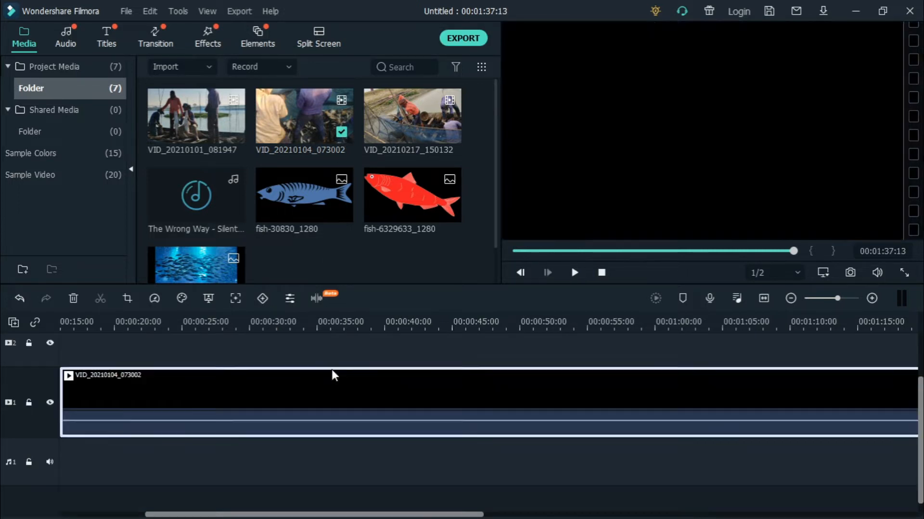
# - Examine the second clip along the timeline and zoom out until both clips fit in view
pyautogui.scroll(-2, 347, 402)
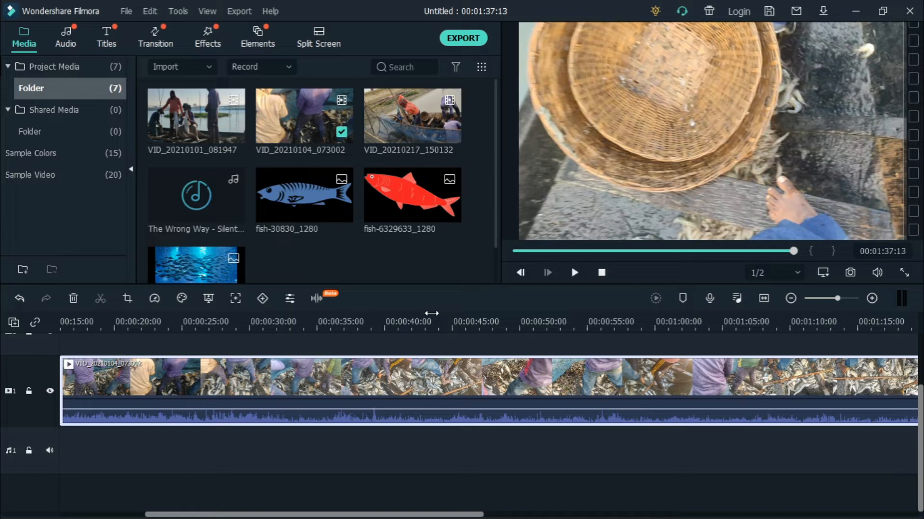
pyautogui.hscroll(5, 431, 313)
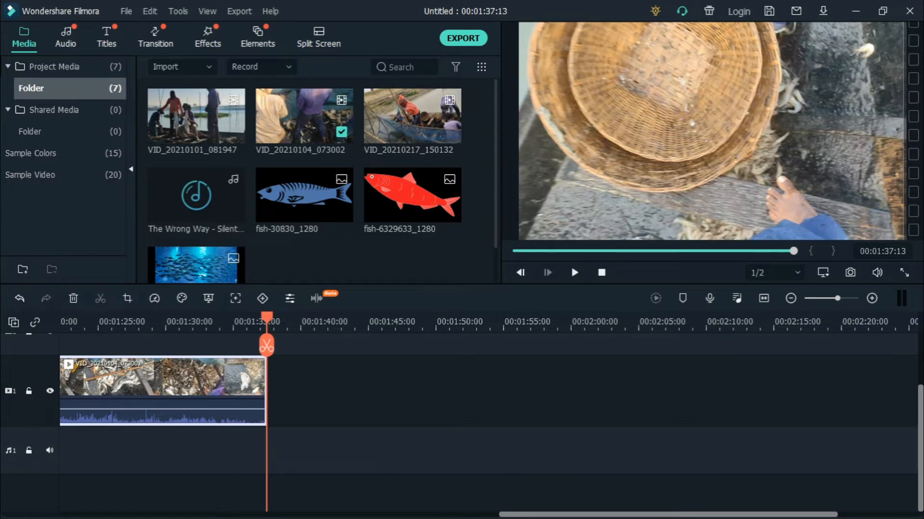
pyautogui.moveTo(638, 514); pyautogui.dragTo(215, 515)
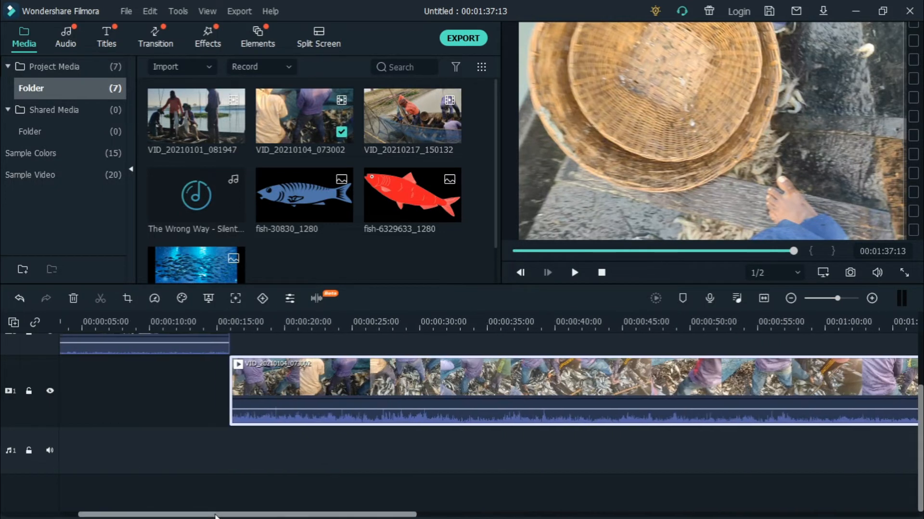
pyautogui.hotkey('ctrl', '-')
pyautogui.hotkey('ctrl', '-')
pyautogui.hotkey('ctrl', '-')
pyautogui.hotkey('ctrl', '-')
pyautogui.hotkey('ctrl', '-')
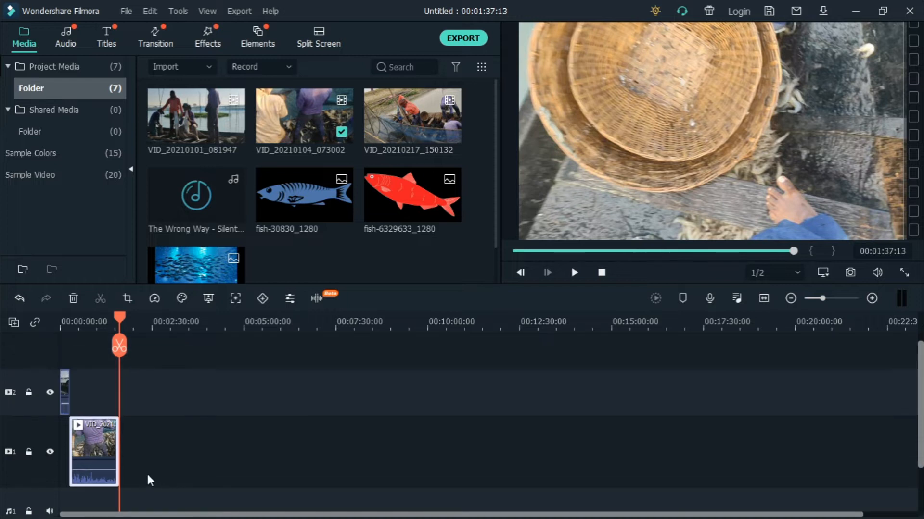
# - Move VID_20210104_073002 to video track 2 and add VID_20210217_150132 after it on the same track
pyautogui.moveTo(94, 464); pyautogui.dragTo(148, 394)
pyautogui.moveTo(411, 117); pyautogui.dragTo(192, 372)
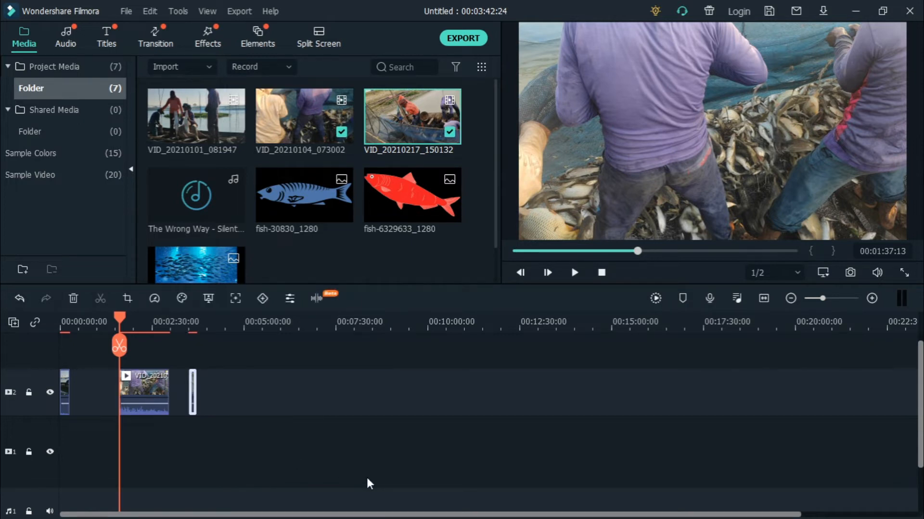
# - Close the gaps on video track 2 so VID_20210104_073002 and VID_20210217_150132 follow the first clip end to end
pyautogui.scroll(3, 367, 479)
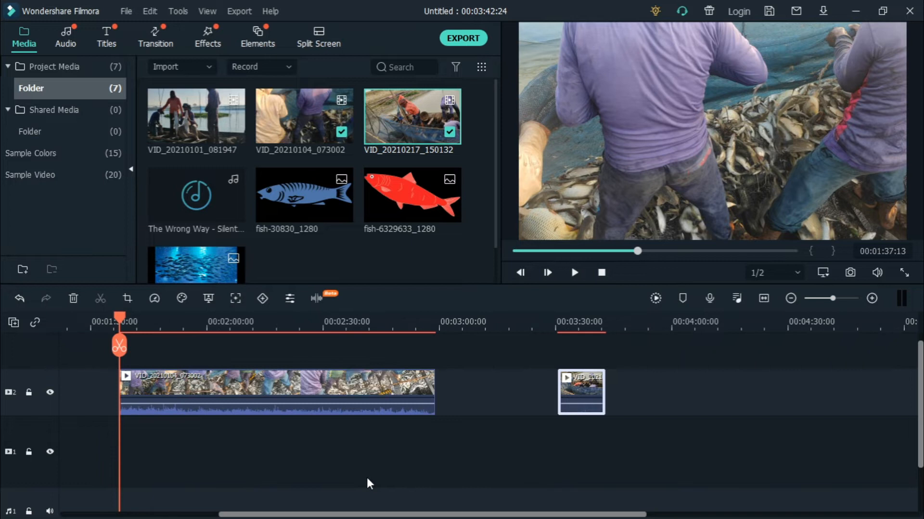
pyautogui.moveTo(469, 511); pyautogui.dragTo(189, 516)
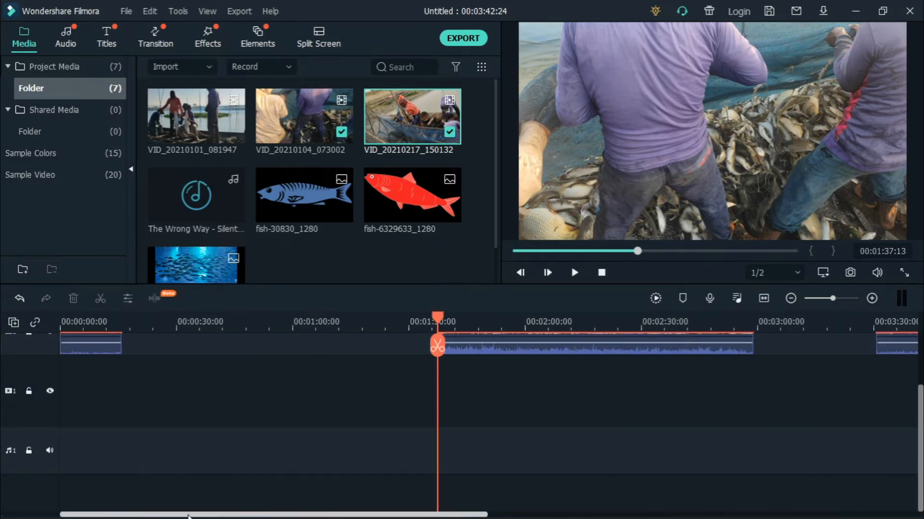
pyautogui.scroll(2, 532, 427)
pyautogui.moveTo(569, 397); pyautogui.dragTo(262, 400)
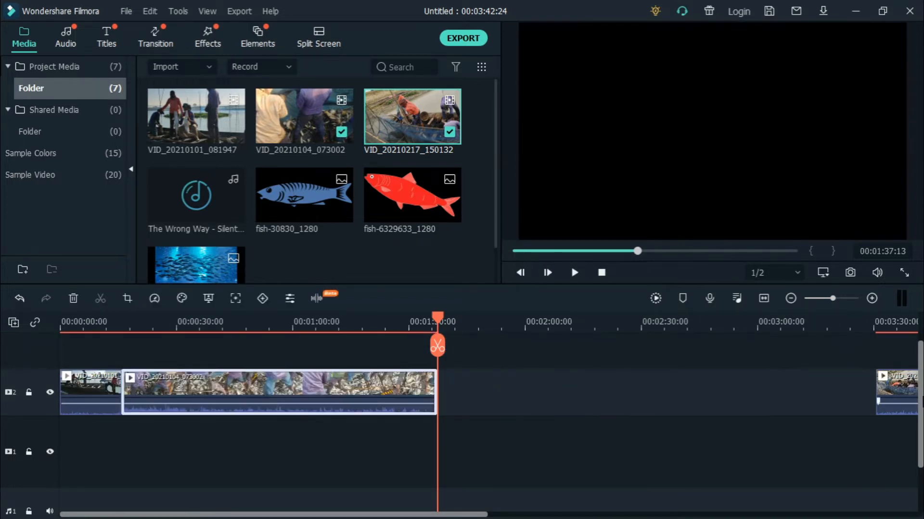
pyautogui.moveTo(884, 390); pyautogui.dragTo(453, 392)
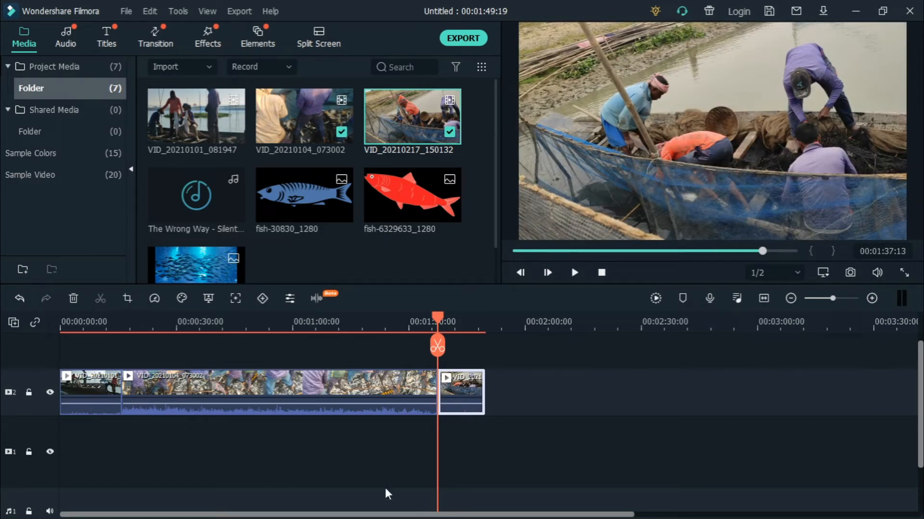
# - Play the joined clips from the start of the timeline and preview the middle of the second clip
pyautogui.click(91, 388)
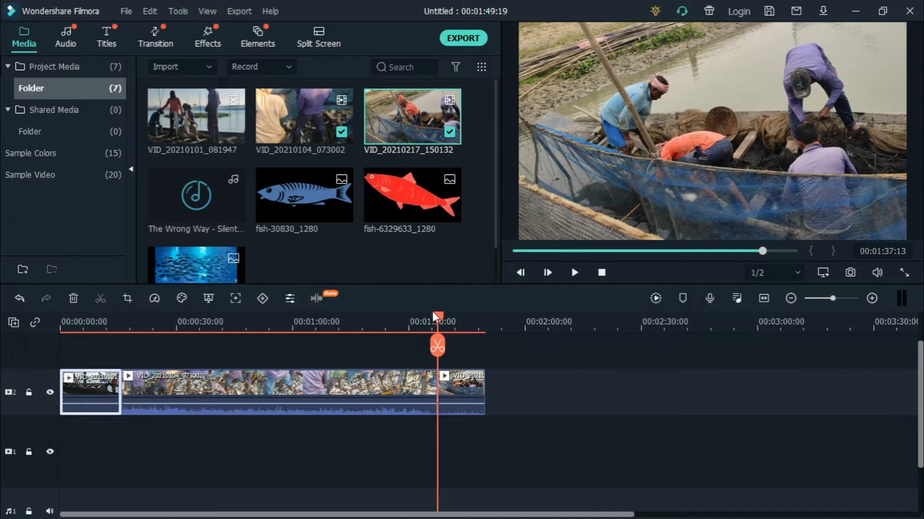
pyautogui.moveTo(440, 316); pyautogui.dragTo(28, 362)
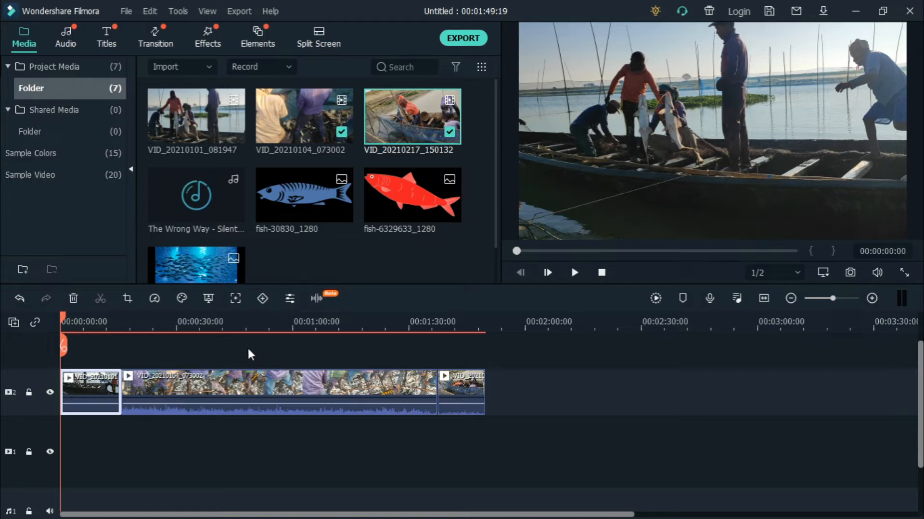
pyautogui.press('space')
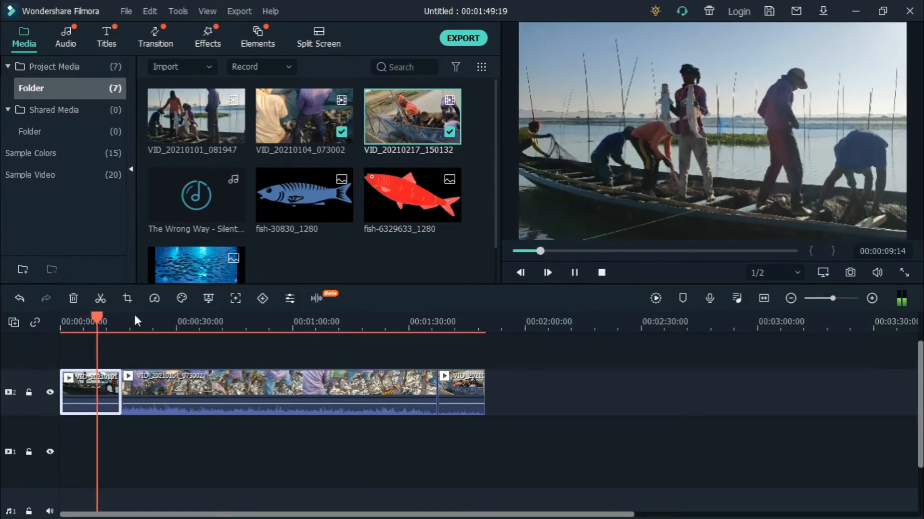
pyautogui.moveTo(100, 321); pyautogui.dragTo(289, 319)
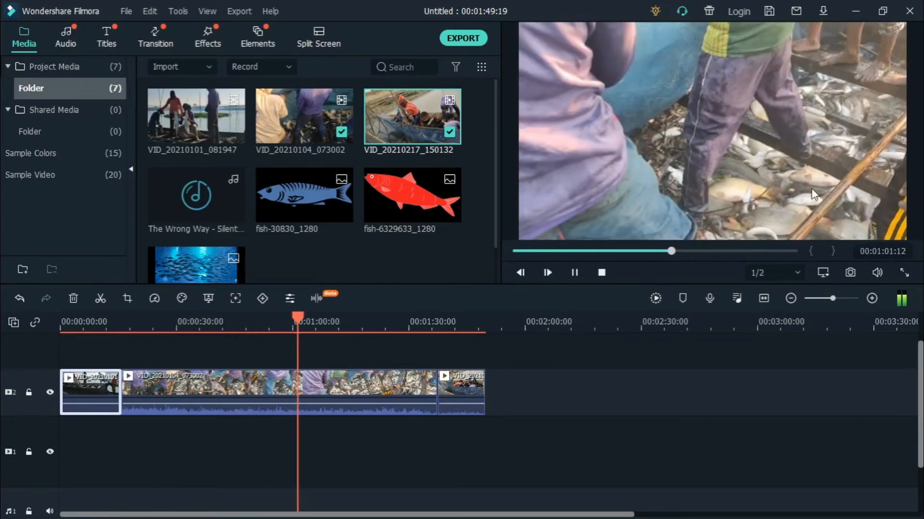
pyautogui.press('space')
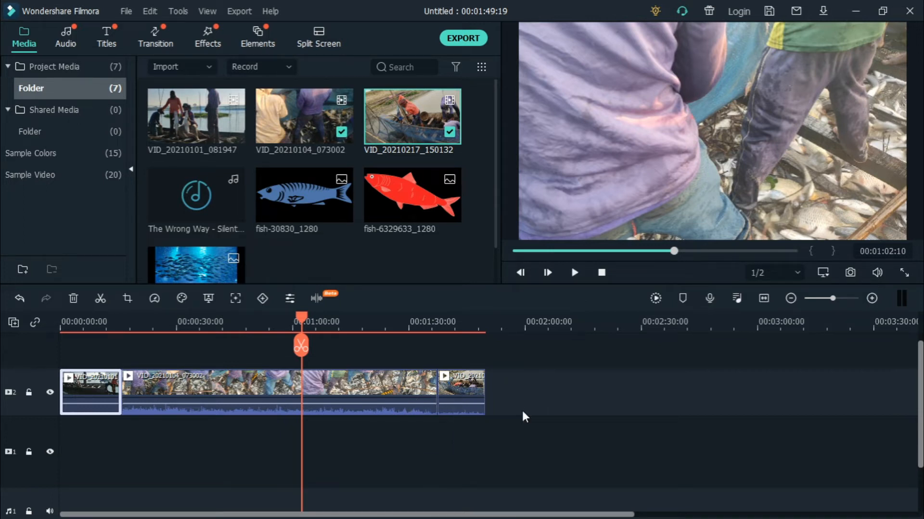
# - Add The Wrong Way - Silent Partner to audio track 1 and align it with the start of the timeline
pyautogui.click(539, 408)
pyautogui.moveTo(215, 181)
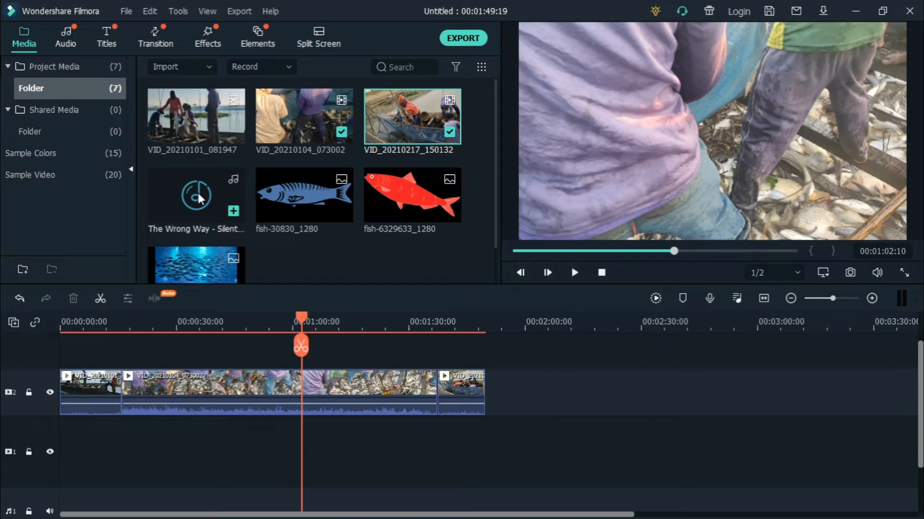
pyautogui.click(233, 211)
pyautogui.scroll(-1, 481, 490)
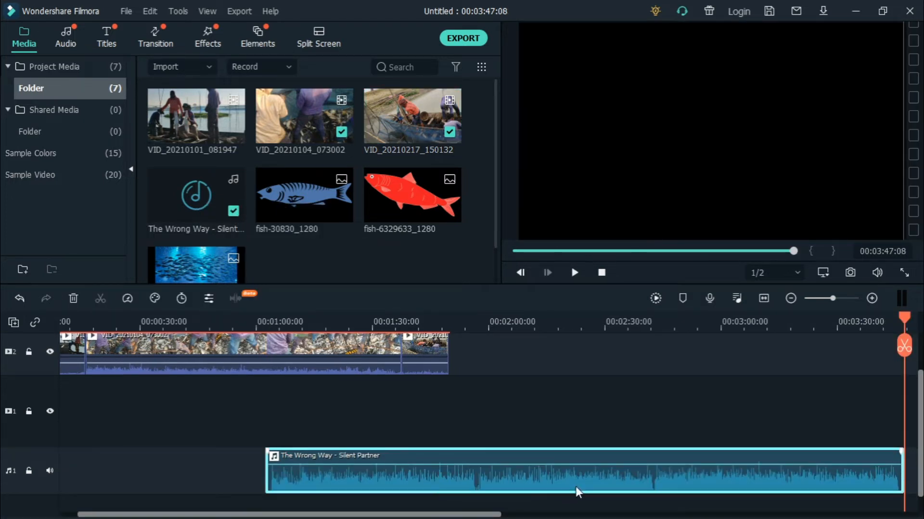
pyautogui.moveTo(613, 471); pyautogui.dragTo(406, 473)
pyautogui.moveTo(389, 515); pyautogui.dragTo(379, 517)
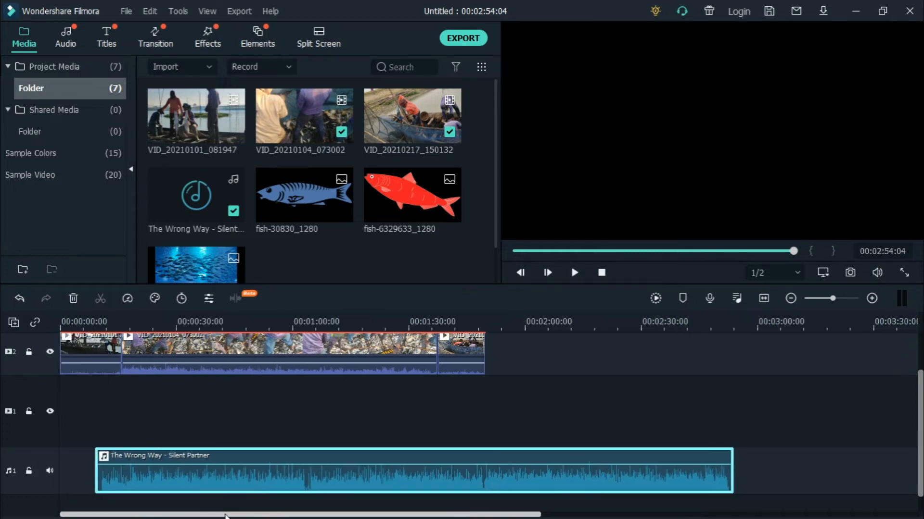
pyautogui.moveTo(334, 478); pyautogui.dragTo(286, 475)
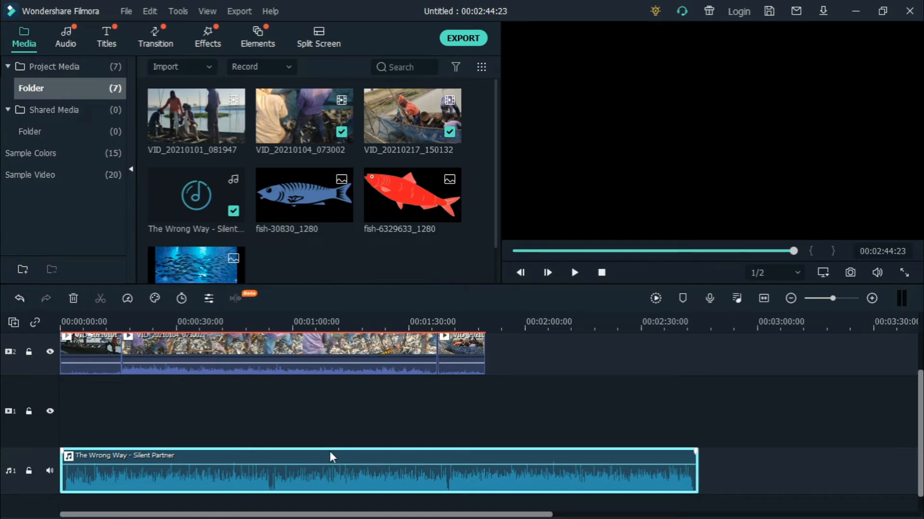
# - Play the project from the start and lower the music track's volume while listening
pyautogui.moveTo(796, 250); pyautogui.dragTo(659, 245)
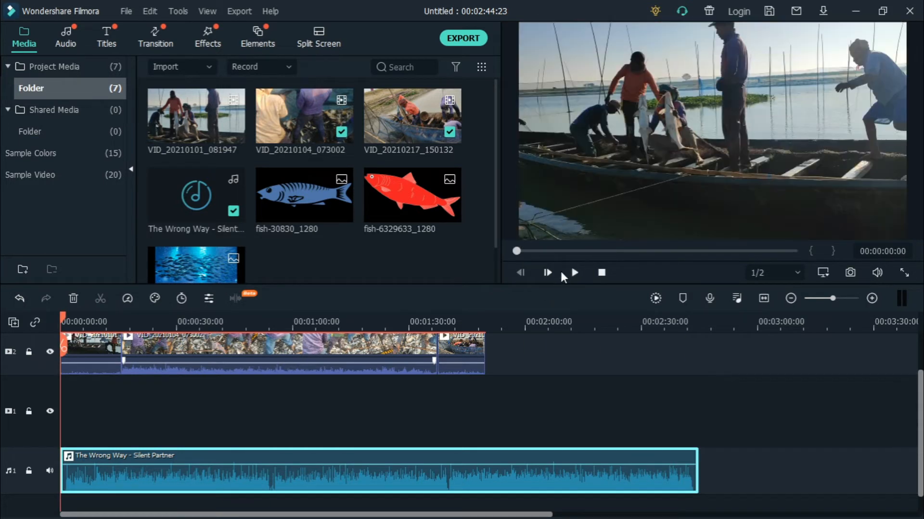
pyautogui.press('space')
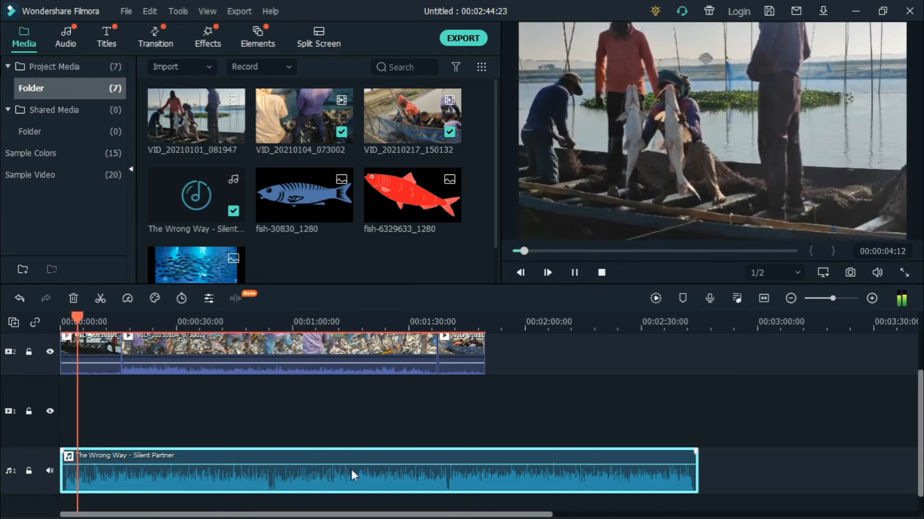
pyautogui.moveTo(343, 464); pyautogui.dragTo(343, 480)
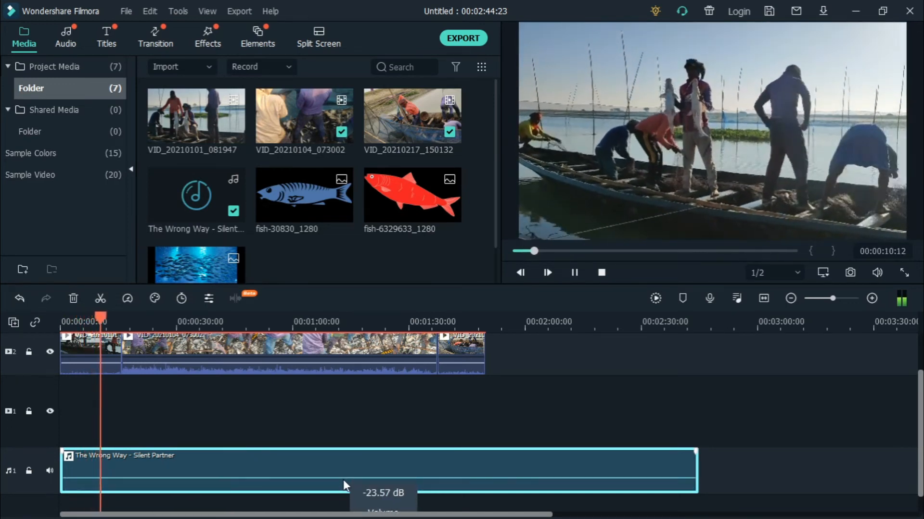
pyautogui.moveTo(342, 480)
pyautogui.mouseDown()
pyautogui.moveTo(347, 460)
pyautogui.moveTo(342, 475)
pyautogui.mouseUp()
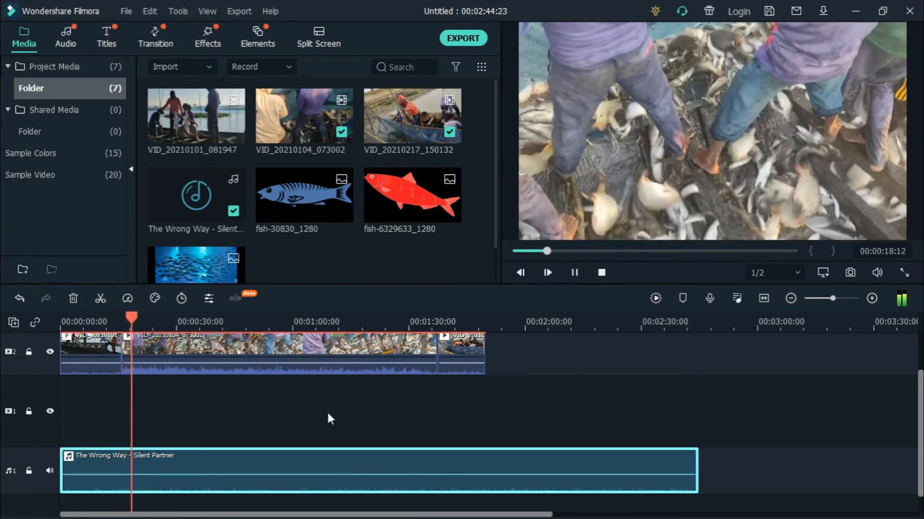
pyautogui.press('space')
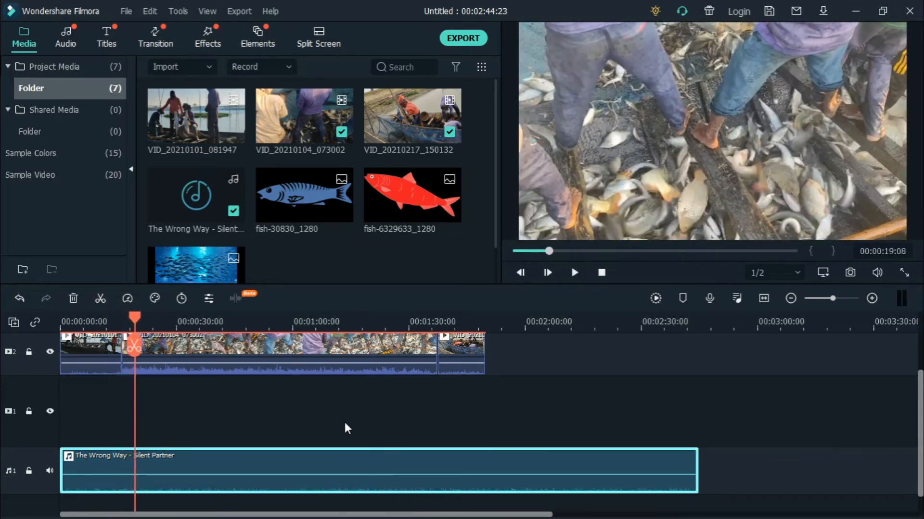
# - Lower the volume of the VID_20210104_073002 clip on video track 2
pyautogui.scroll(2, 327, 421)
pyautogui.click(329, 409)
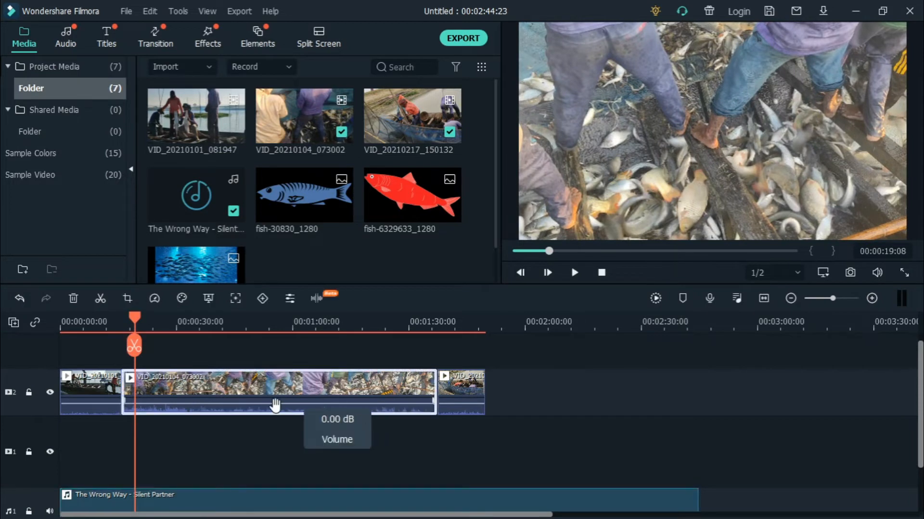
pyautogui.moveTo(260, 409); pyautogui.dragTo(268, 409)
# - Raise the volume of the The Wrong Way - Silent Partner music clip slightly
pyautogui.scroll(-1, 331, 472)
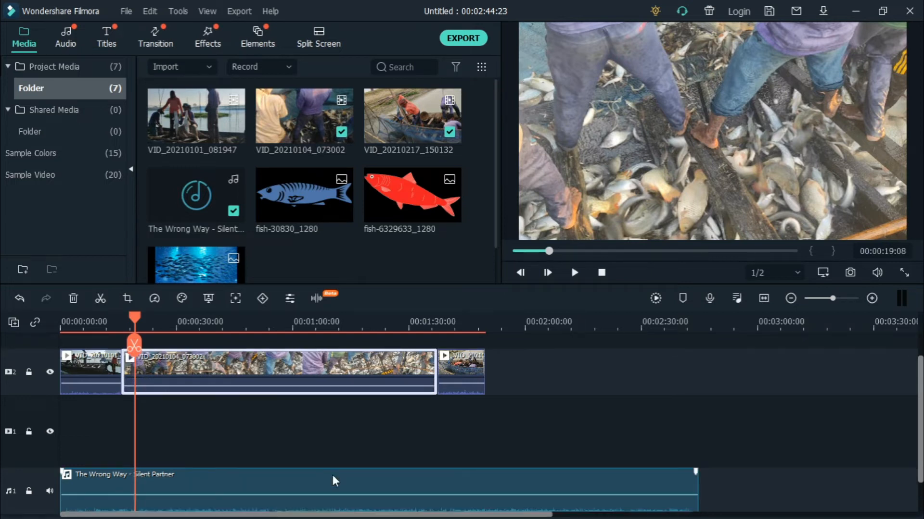
pyautogui.scroll(-2, 322, 476)
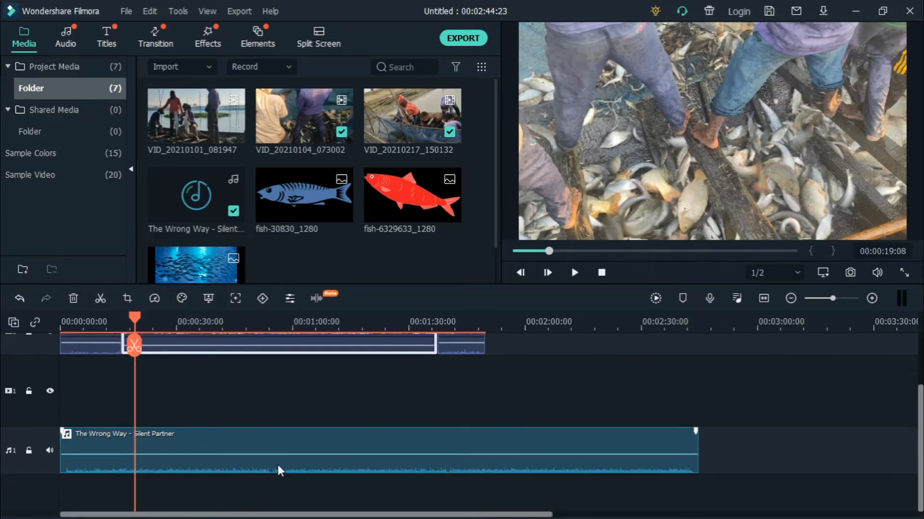
pyautogui.click(458, 461)
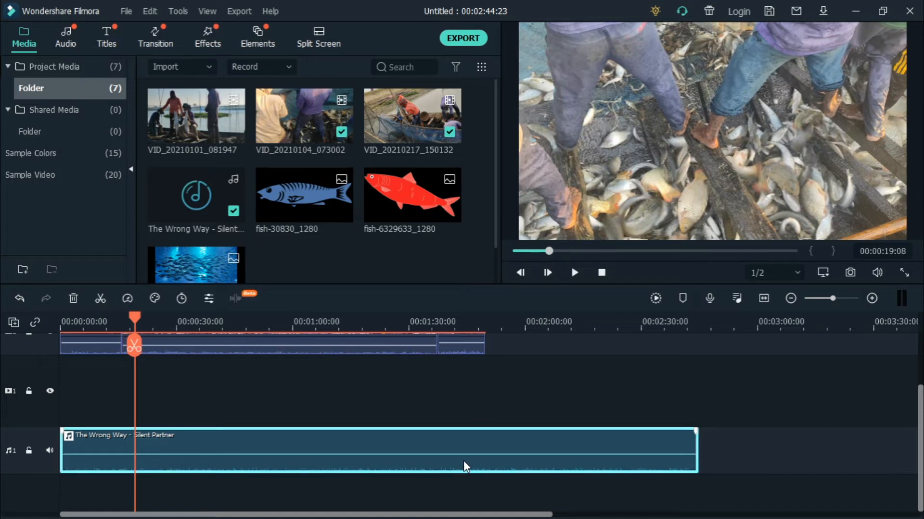
pyautogui.moveTo(470, 457)
pyautogui.moveTo(472, 456); pyautogui.dragTo(475, 448)
# - Split the first video clip and the music at 00:00:04:09
pyautogui.scroll(4, 313, 429)
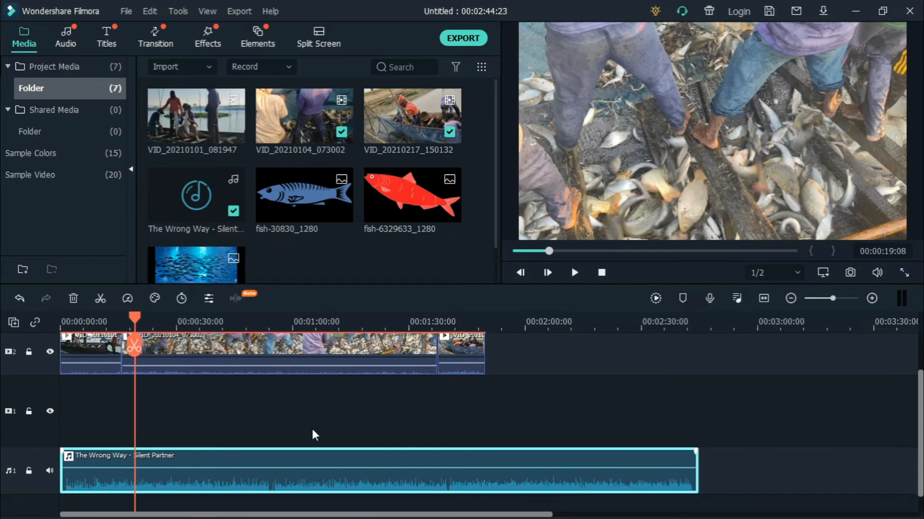
pyautogui.moveTo(294, 410)
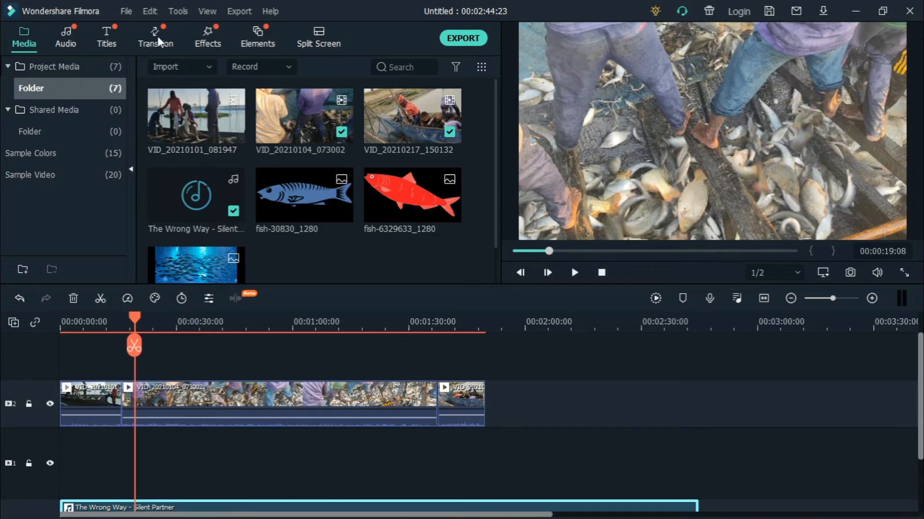
pyautogui.click(120, 402)
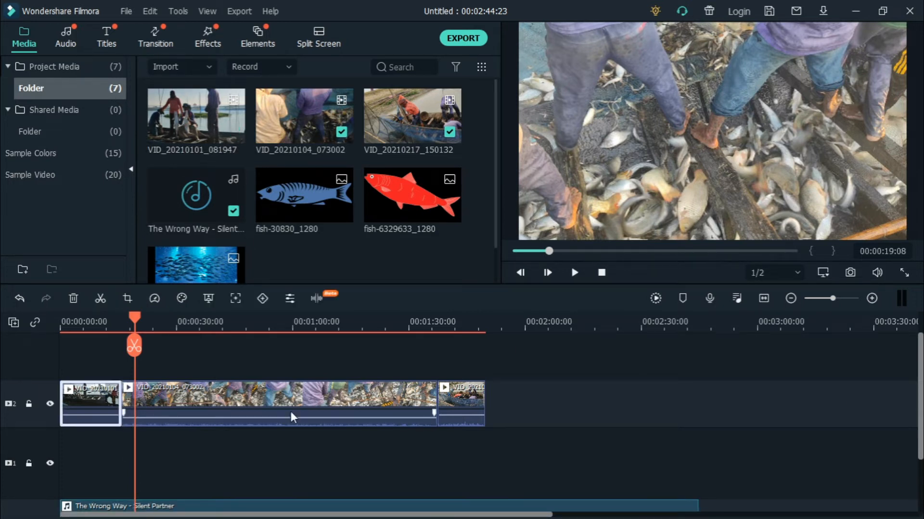
pyautogui.click(442, 401)
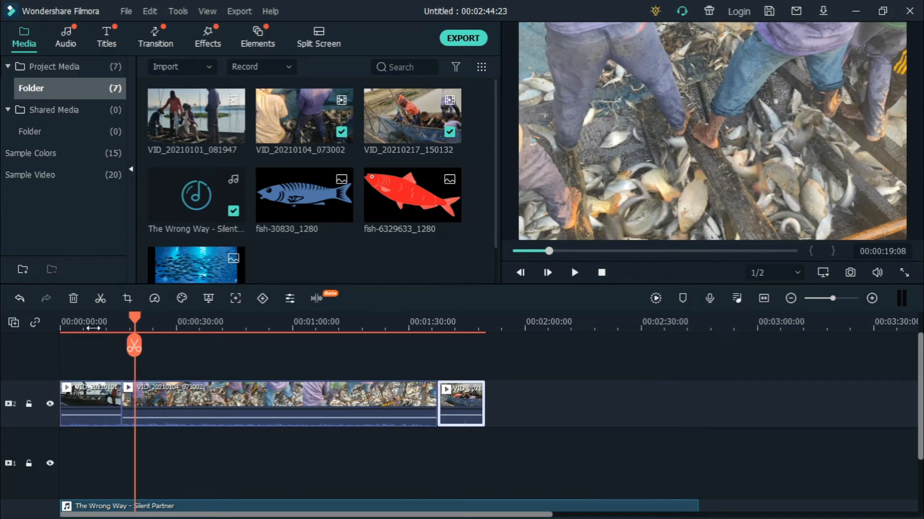
pyautogui.moveTo(133, 316); pyautogui.dragTo(77, 322)
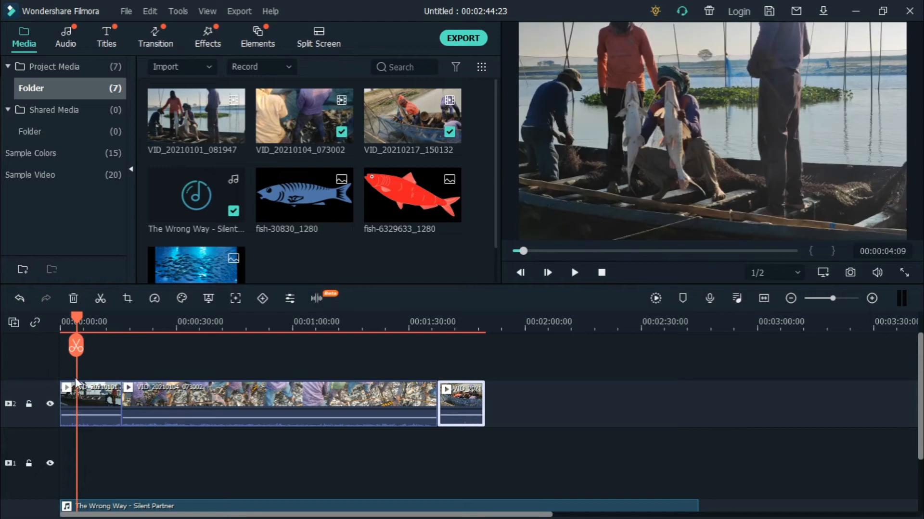
pyautogui.click(76, 346)
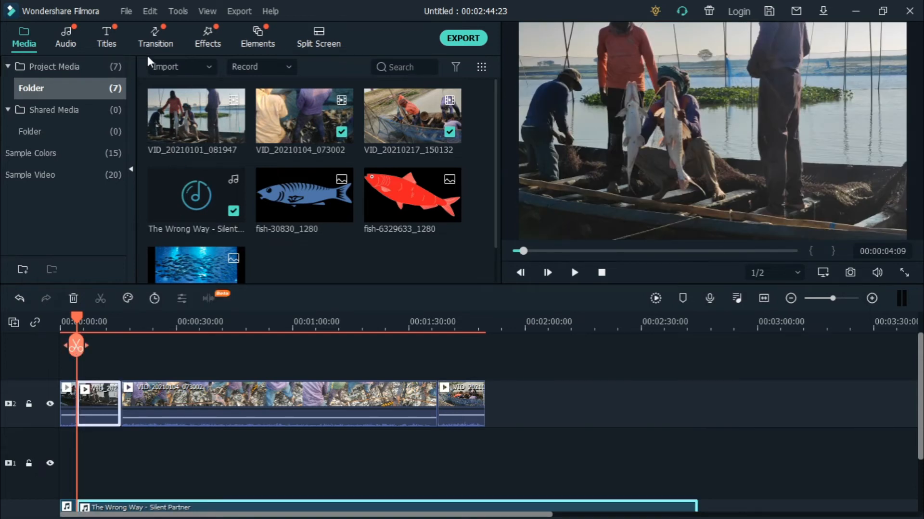
# - Apply the basic Flash transition to both ends of the first video's second piece
pyautogui.click(160, 41)
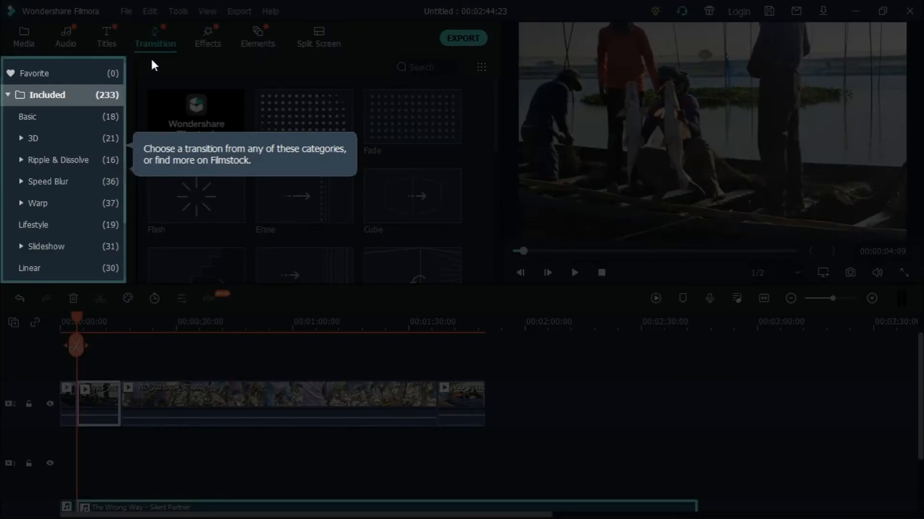
pyautogui.click(34, 116)
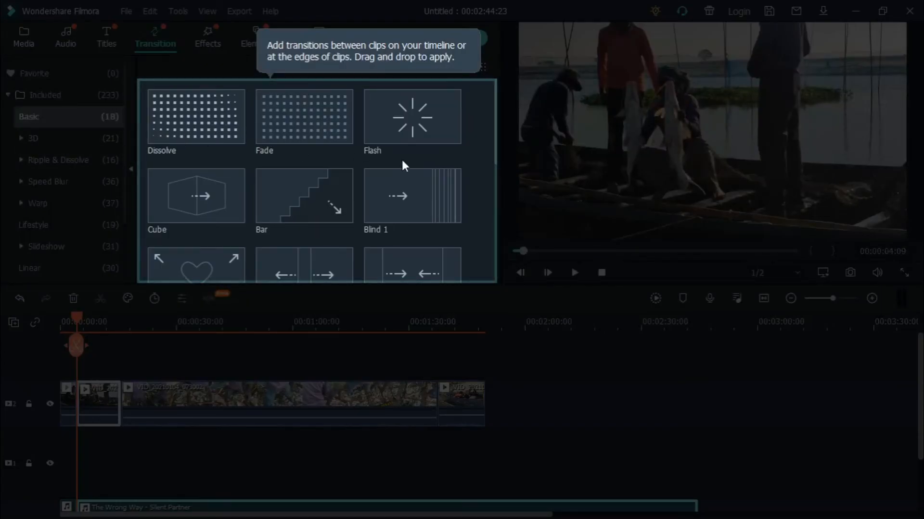
pyautogui.scroll(-5, 380, 164)
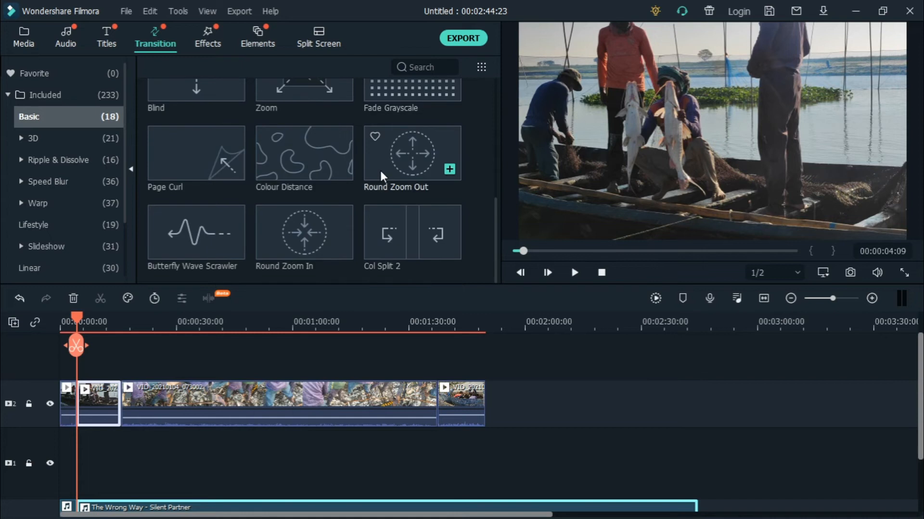
pyautogui.scroll(5, 380, 170)
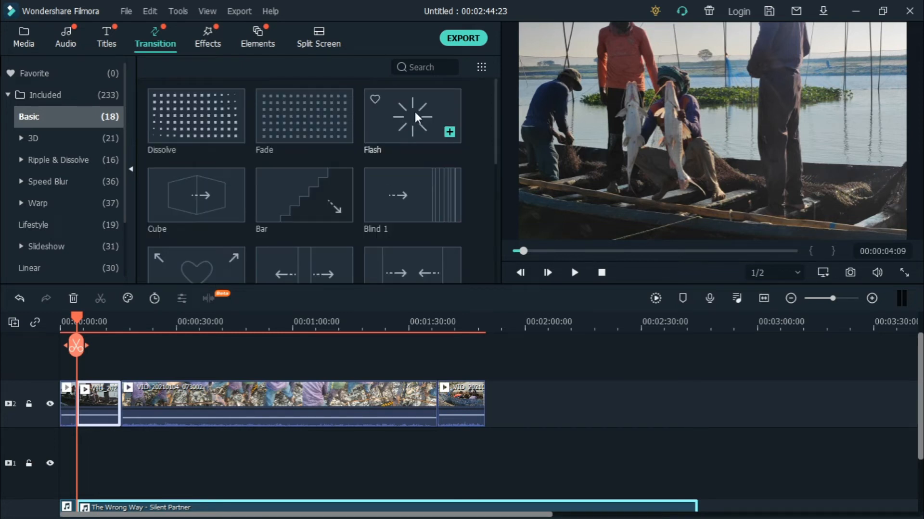
pyautogui.click(450, 132)
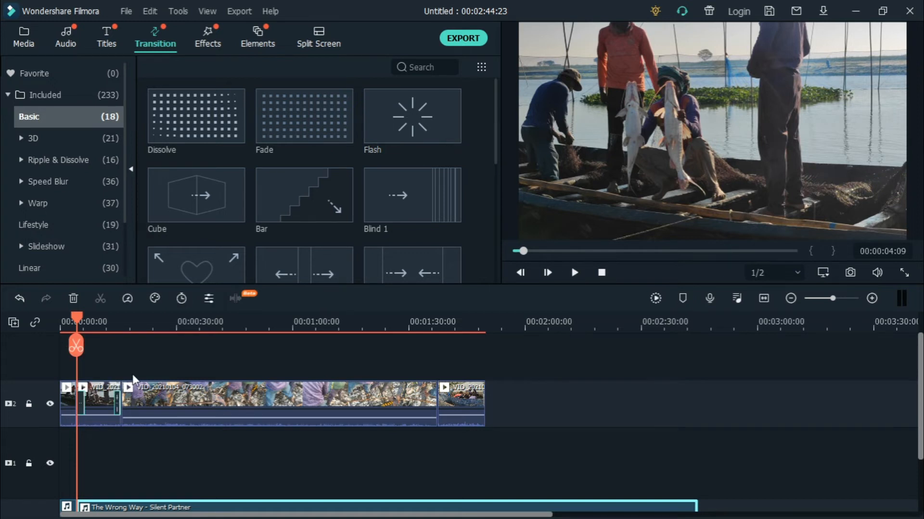
# - Move the split-off second piece of VID_20210101_081947 to the start of video track 2
pyautogui.moveTo(105, 403); pyautogui.dragTo(100, 403)
pyautogui.click(99, 403)
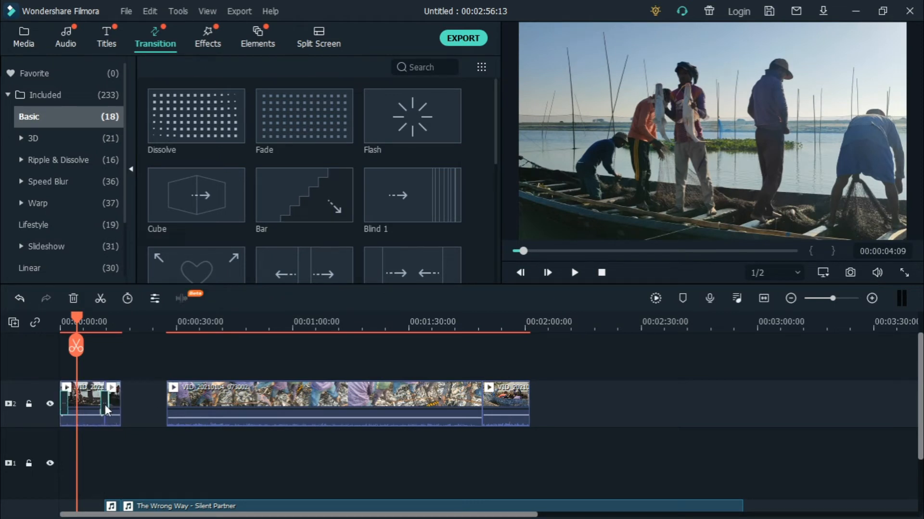
# - Play back the timeline from about 00:00:08:18 to check the transition between the first video pieces on video track 2
pyautogui.moveTo(80, 320); pyautogui.dragTo(95, 320)
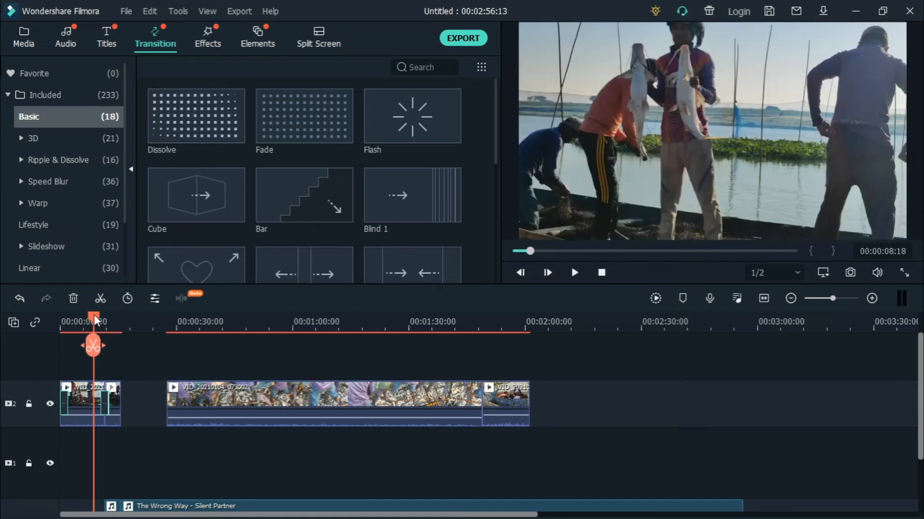
pyautogui.press('space')
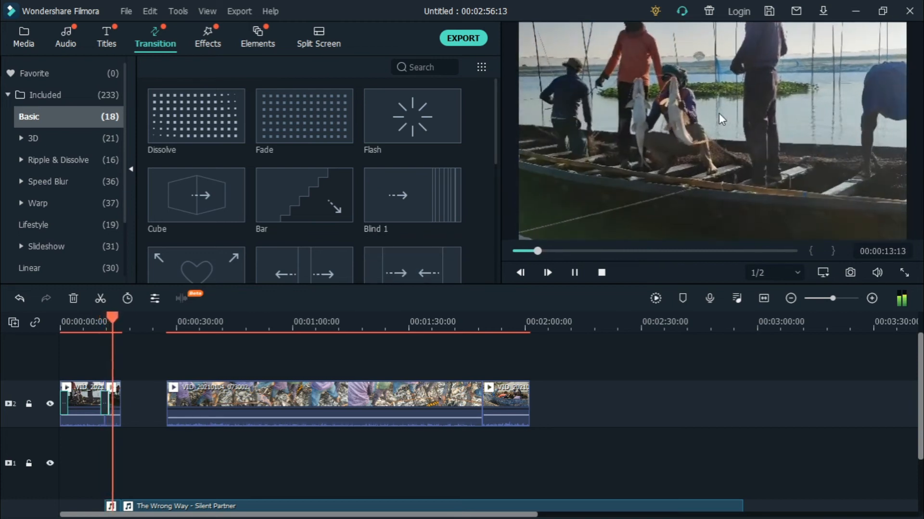
pyautogui.press('space')
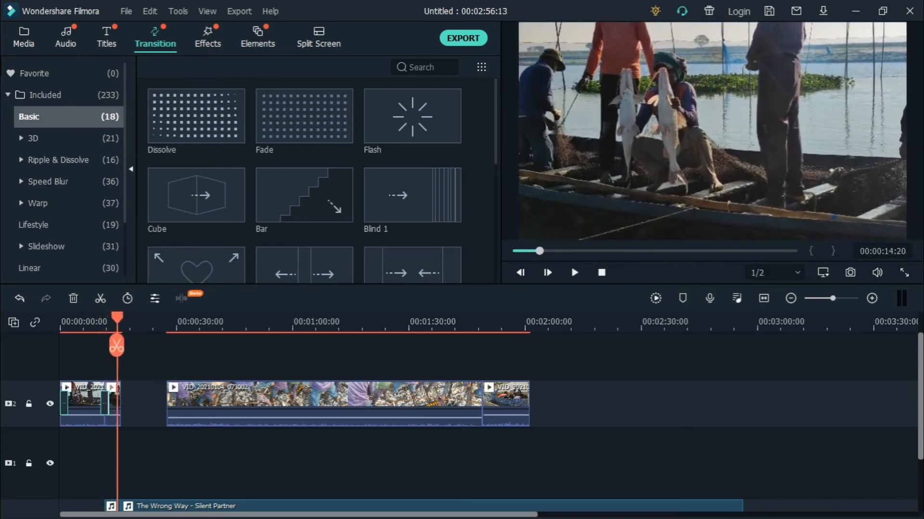
# - Move the longer piece of The Wrong Way - Silent Partner to the start of audio track 1
pyautogui.moveTo(232, 515); pyautogui.dragTo(237, 515)
pyautogui.moveTo(919, 380); pyautogui.dragTo(920, 422)
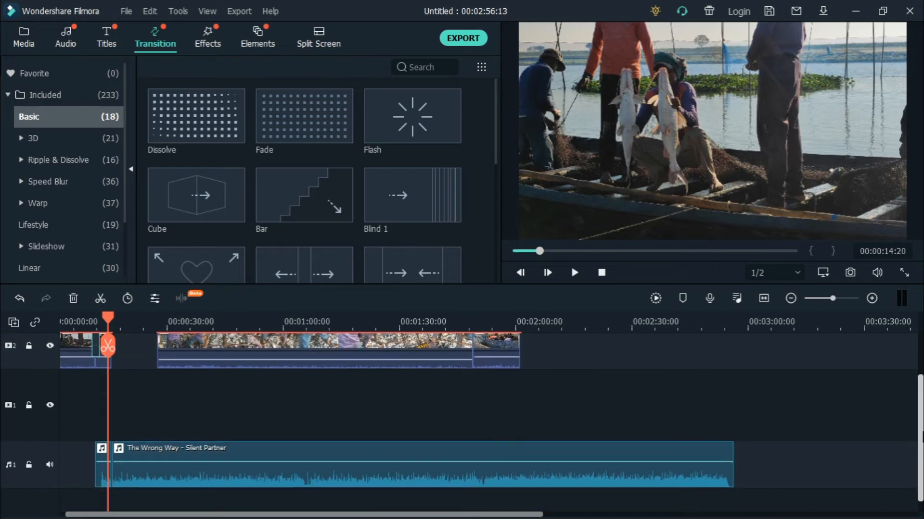
pyautogui.moveTo(433, 463); pyautogui.dragTo(189, 461)
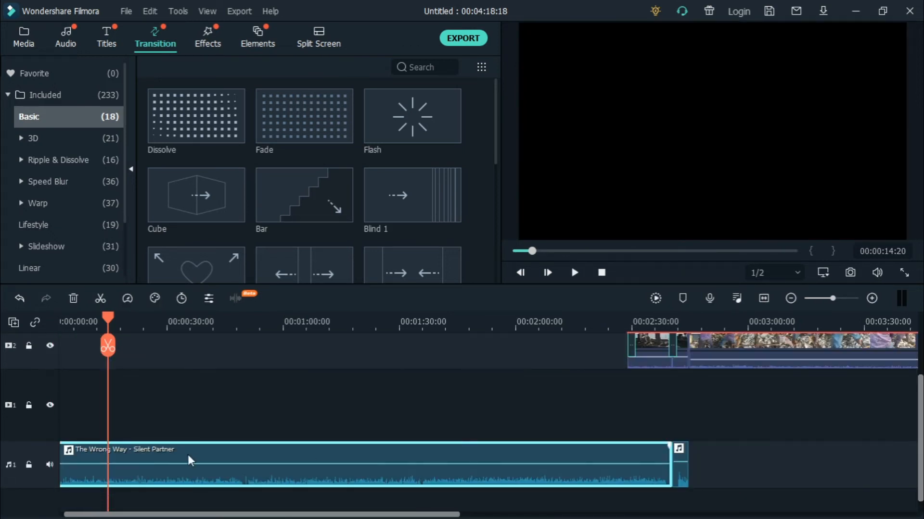
# - Arrange the video clips back to back from the start of video track 1 and realign the longer music piece with the timeline's start
pyautogui.moveTo(822, 357); pyautogui.dragTo(200, 390)
pyautogui.moveTo(643, 347); pyautogui.dragTo(80, 385)
pyautogui.moveTo(716, 363); pyautogui.dragTo(428, 394)
pyautogui.moveTo(321, 455); pyautogui.dragTo(244, 465)
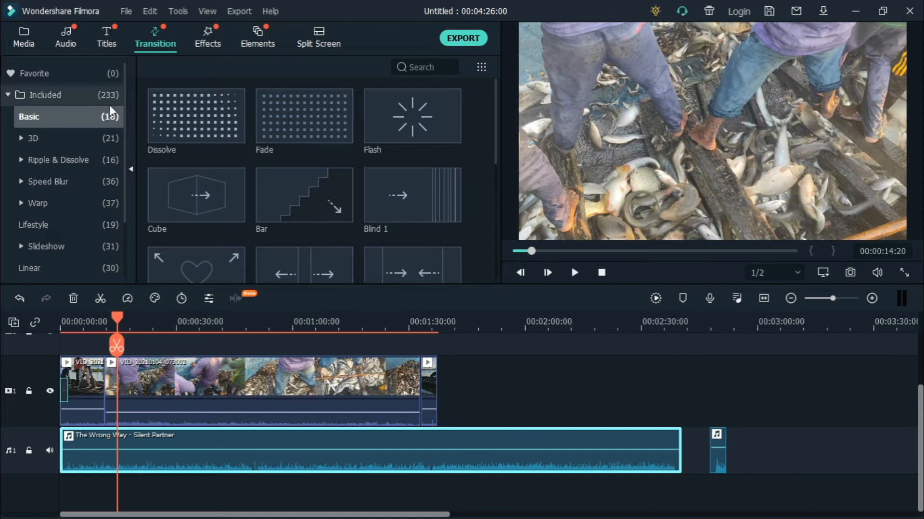
pyautogui.click(23, 48)
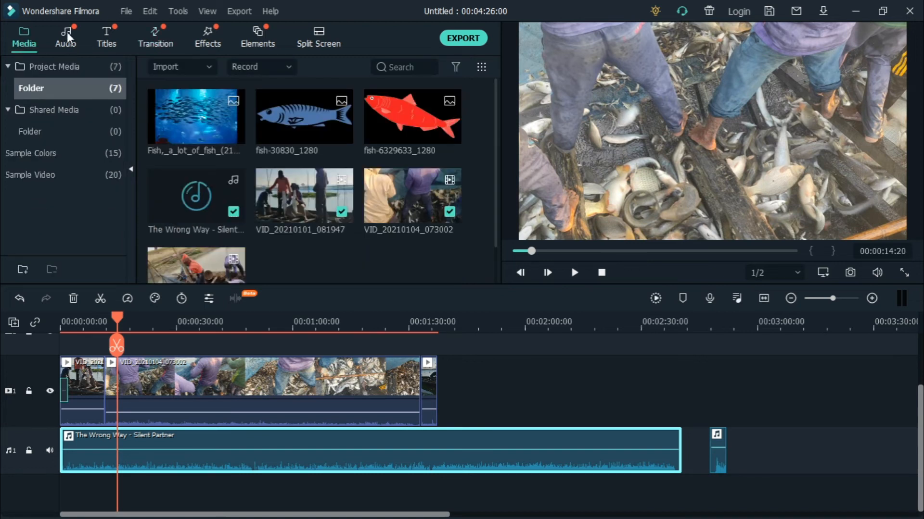
pyautogui.click(100, 37)
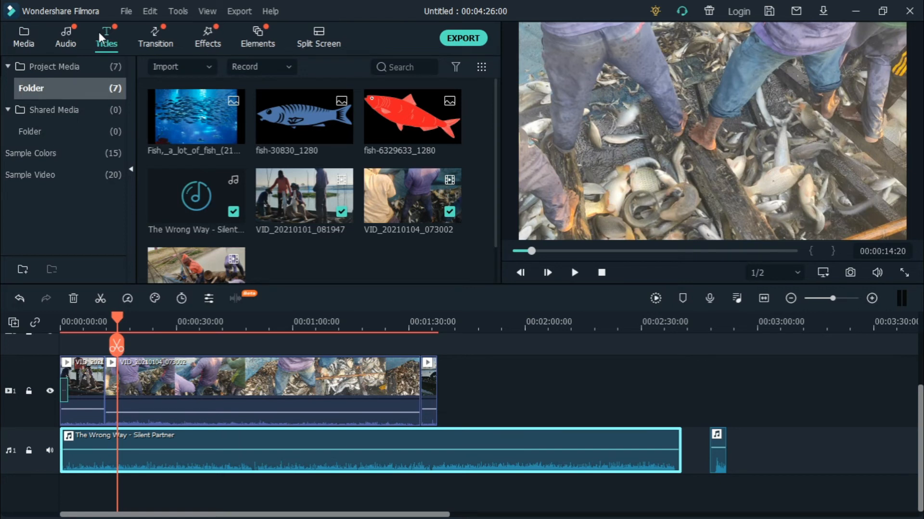
pyautogui.click(212, 44)
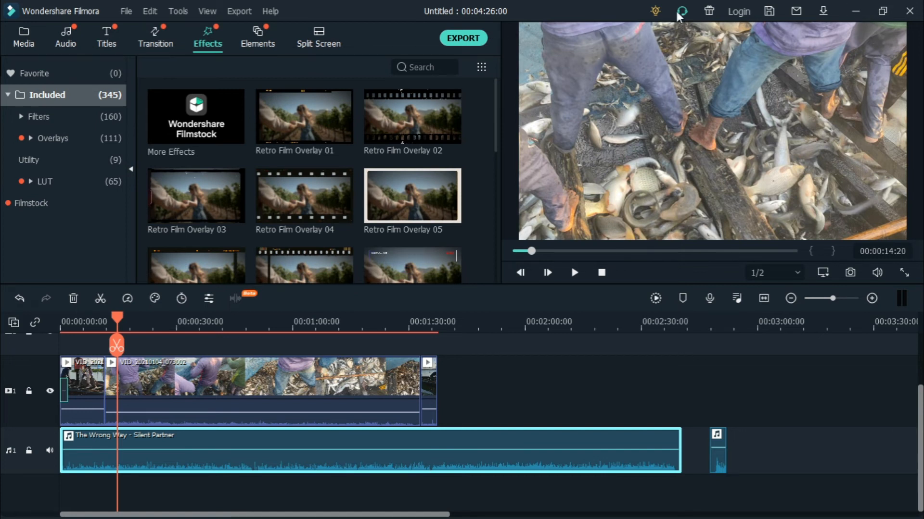
pyautogui.rightClick(409, 39)
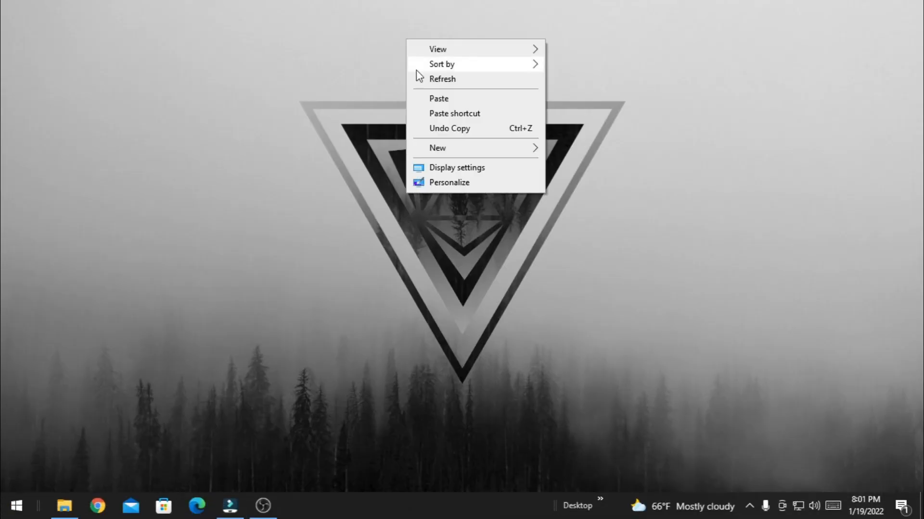
pyautogui.click(416, 77)
pyautogui.click(230, 506)
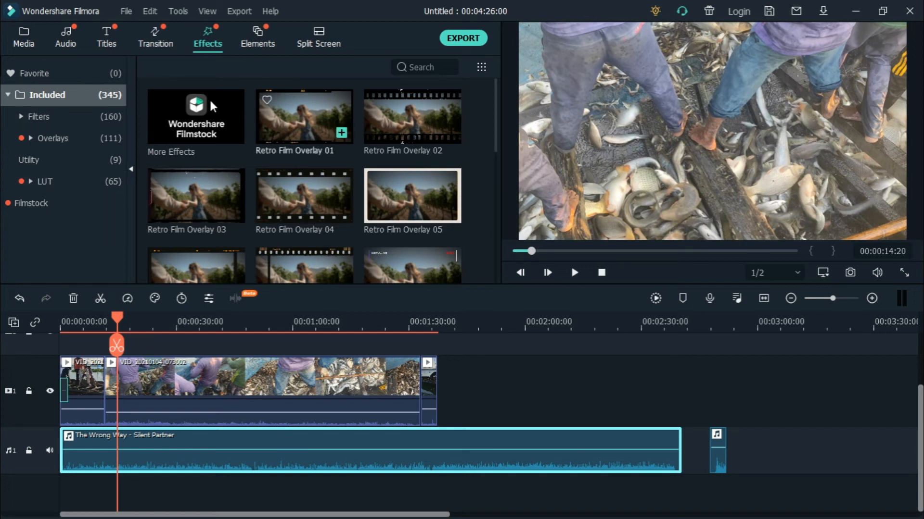
# - Insert the fish-30830_1280 image on video track 1 and move it into the middle of the VID_20210104_073002 clip
pyautogui.click(23, 40)
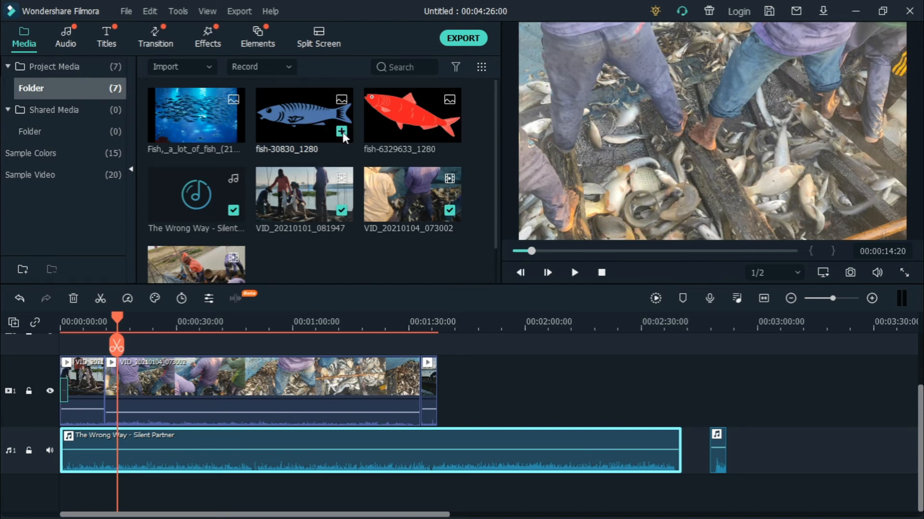
pyautogui.click(342, 131)
pyautogui.moveTo(129, 385); pyautogui.dragTo(280, 392)
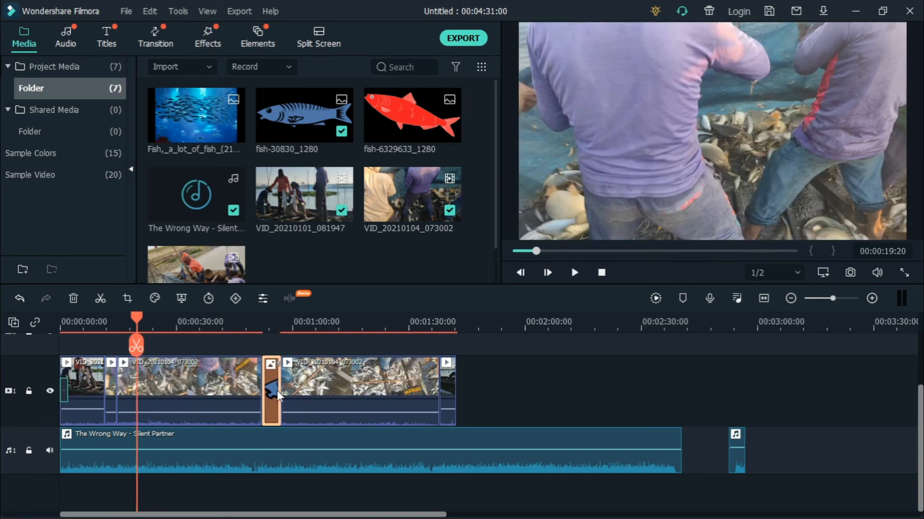
# - Play back the part of the timeline around the inserted fish-30830_1280 image
pyautogui.moveTo(136, 323); pyautogui.dragTo(249, 322)
pyautogui.press('space')
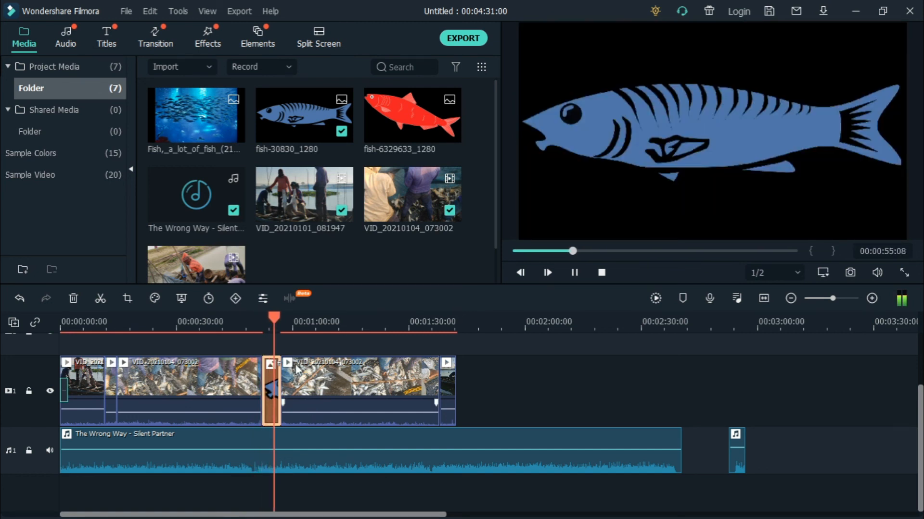
pyautogui.press('space')
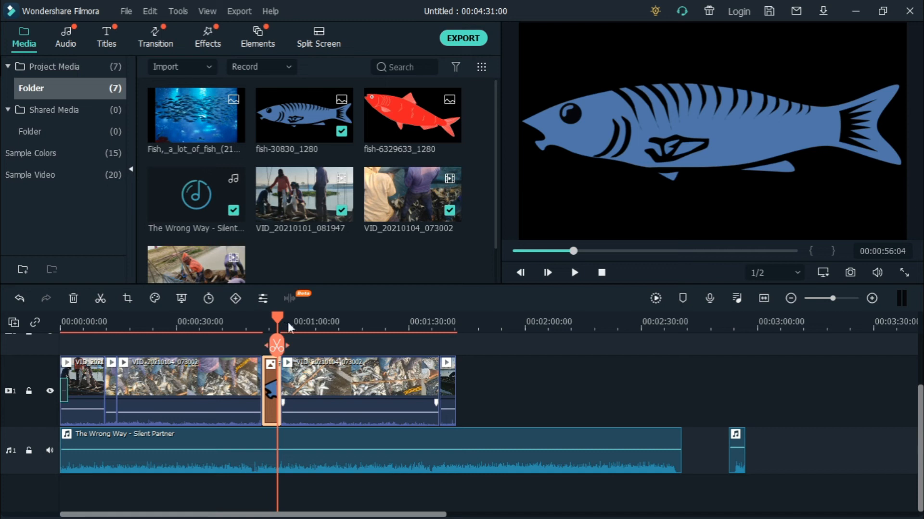
pyautogui.moveTo(278, 325); pyautogui.dragTo(188, 324)
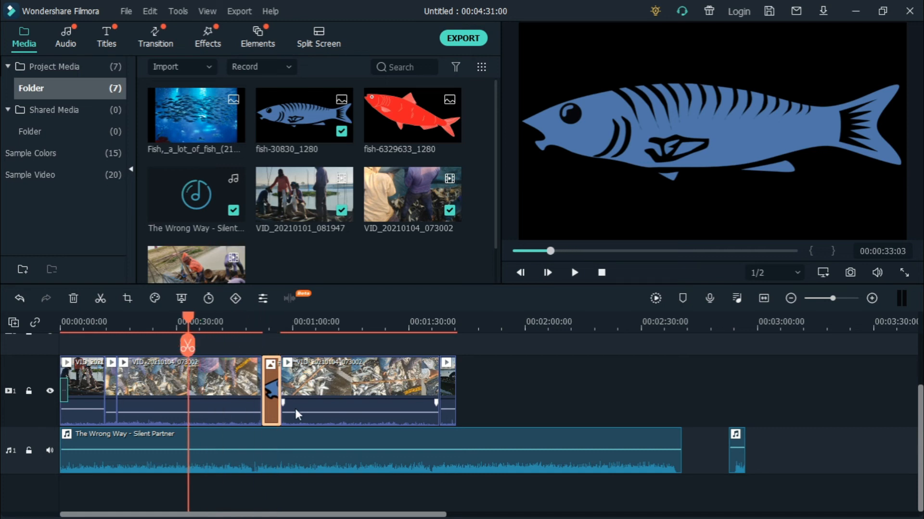
# - Extend the end of the fish-30830_1280 image clip on video track 1 to about 00:01:11
pyautogui.click(287, 392)
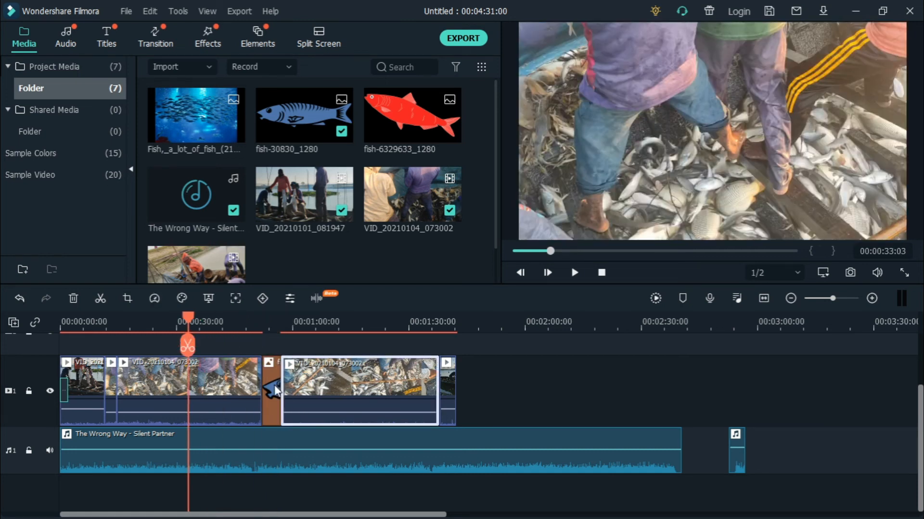
pyautogui.click(274, 391)
pyautogui.moveTo(280, 385); pyautogui.dragTo(336, 384)
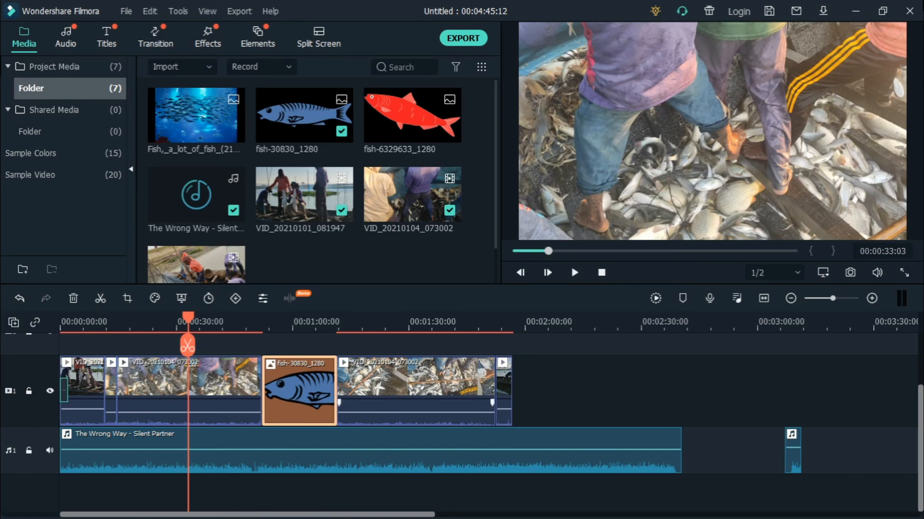
pyautogui.click(855, 10)
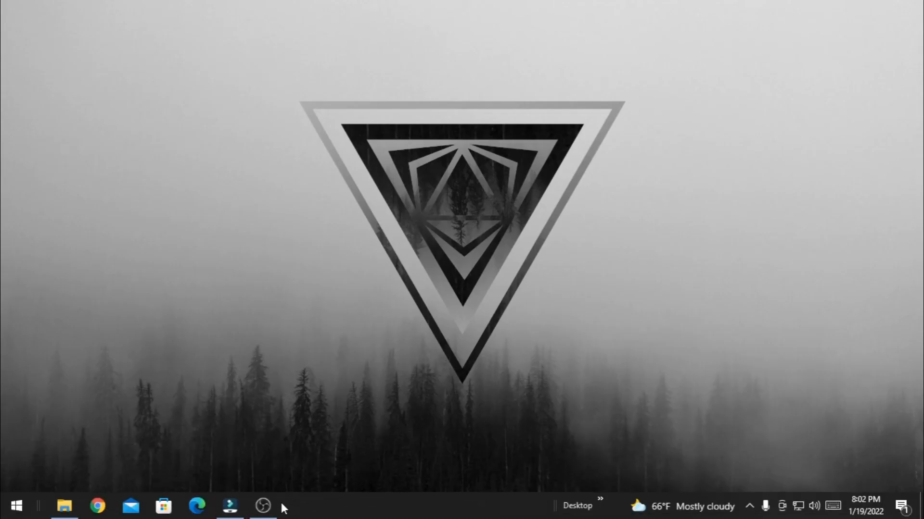
pyautogui.click(262, 505)
pyautogui.click(863, 431)
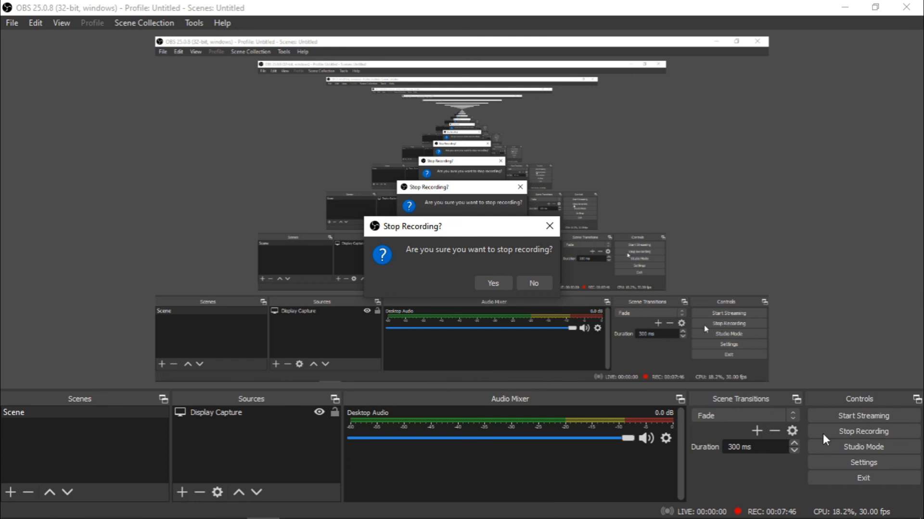
pyautogui.moveTo(749, 518)
pyautogui.moveTo(828, 518)
pyautogui.click(743, 514)
pyautogui.moveTo(303, 513)
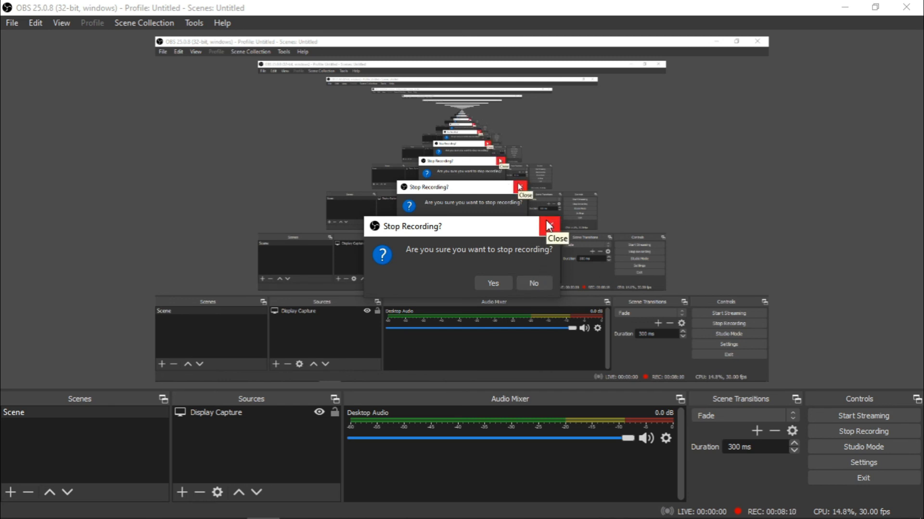
pyautogui.click(538, 284)
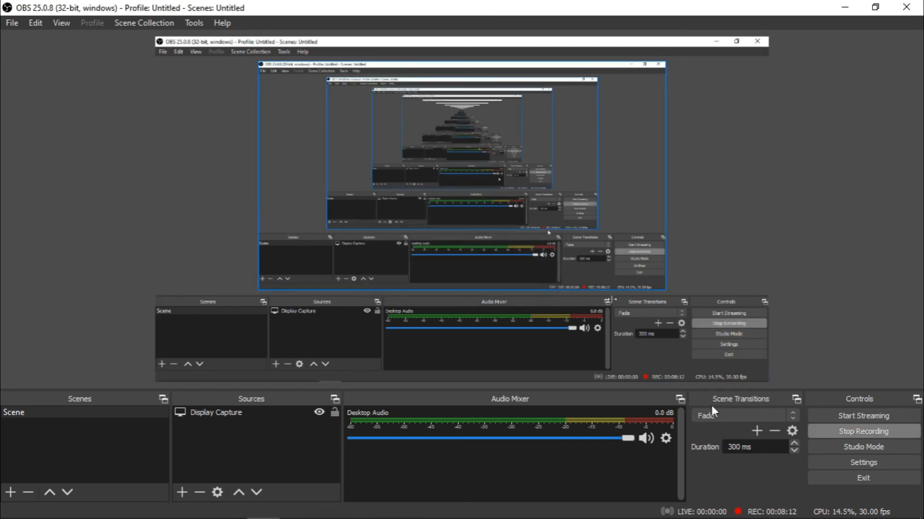
pyautogui.click(330, 354)
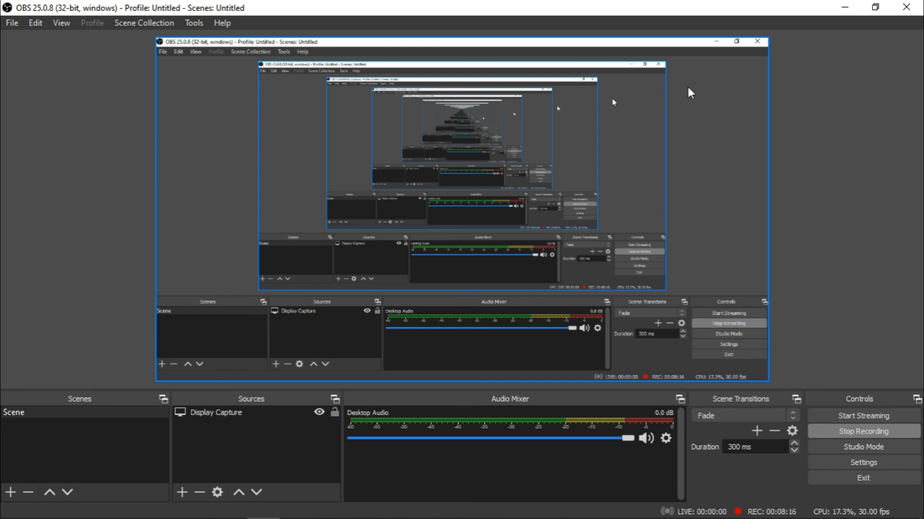
pyautogui.click(845, 7)
pyautogui.rightClick(545, 83)
pyautogui.click(573, 123)
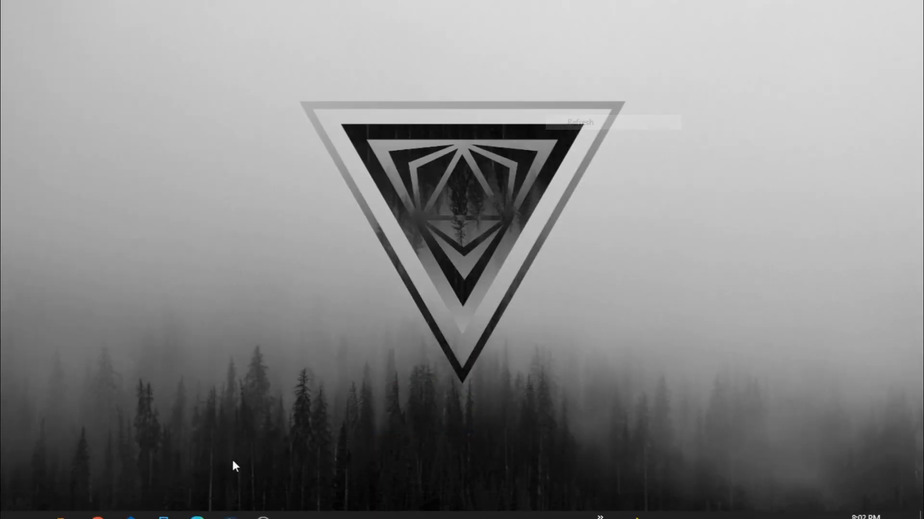
# - Switch to OBS and request to stop the running screen recording
pyautogui.click(263, 506)
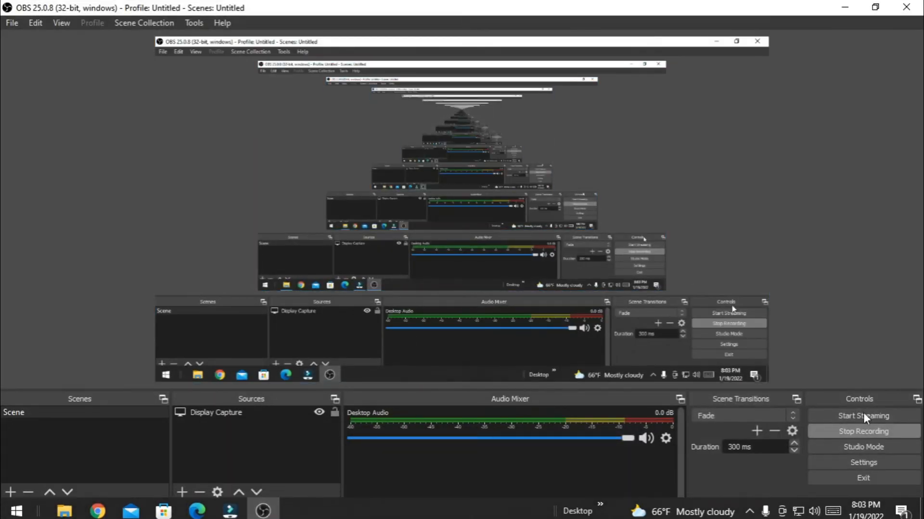
pyautogui.click(847, 432)
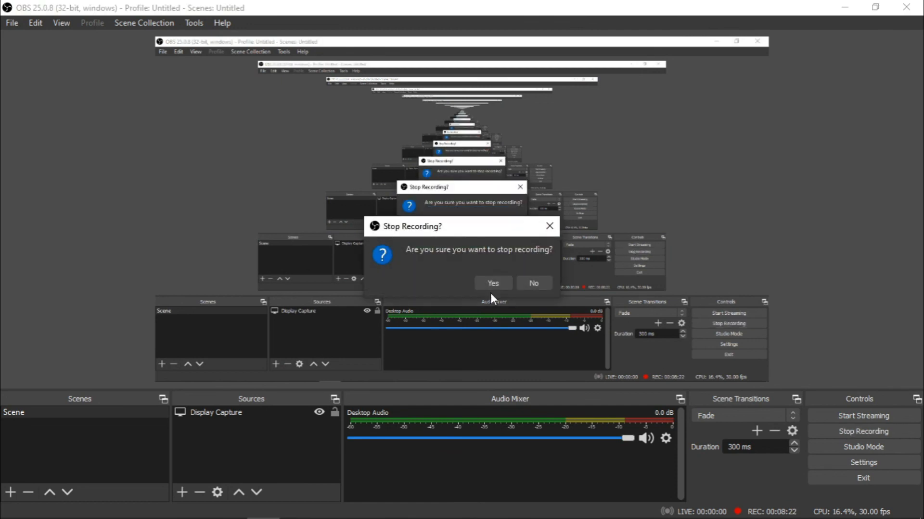